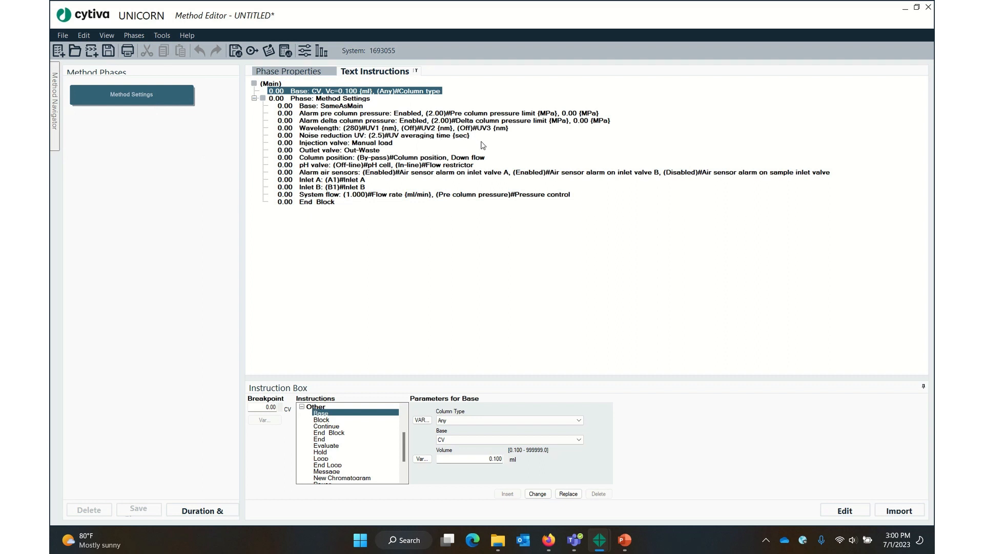
{"action": "left_click", "coordinate": [64, 35]}
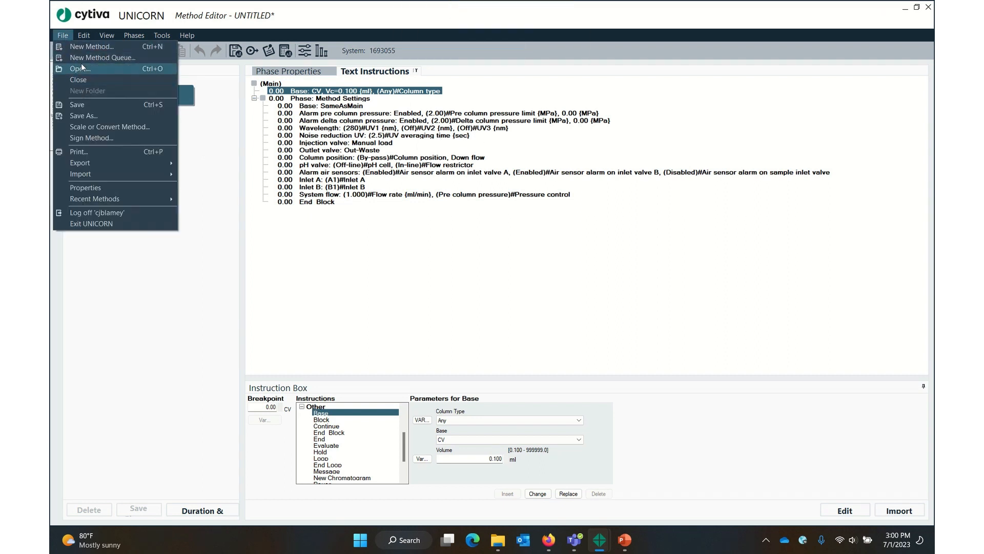
{"action": "left_click", "coordinate": [89, 51]}
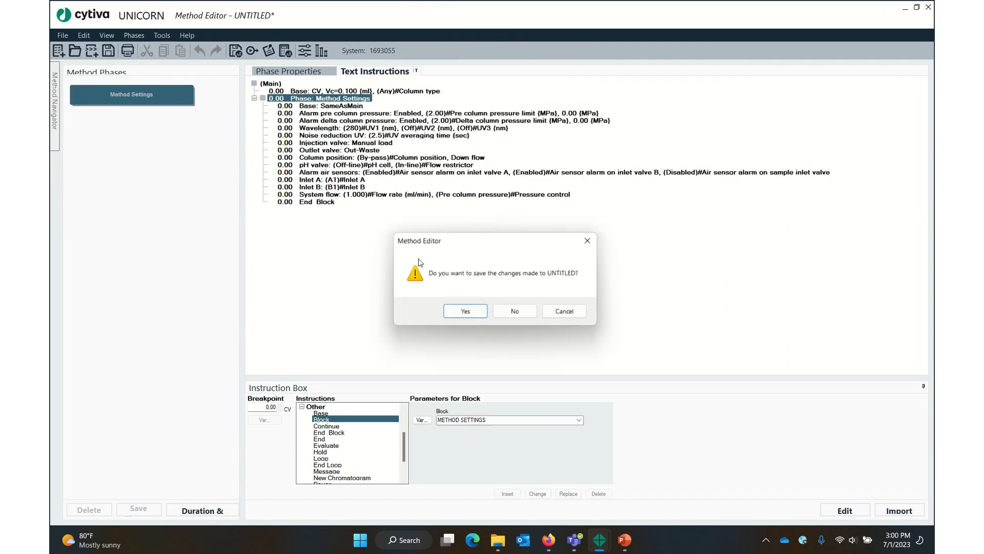
{"action": "left_click", "coordinate": [519, 312]}
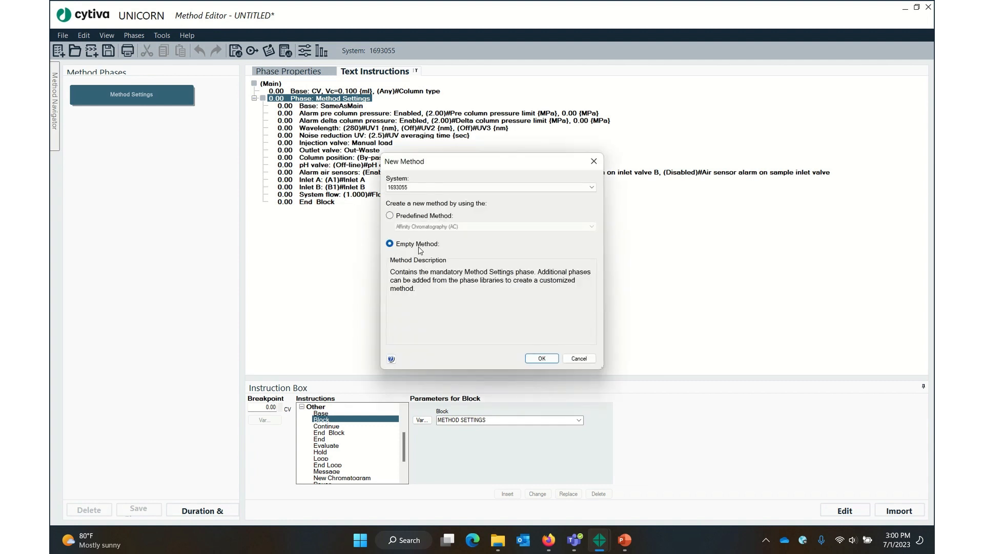
{"action": "left_click", "coordinate": [578, 358]}
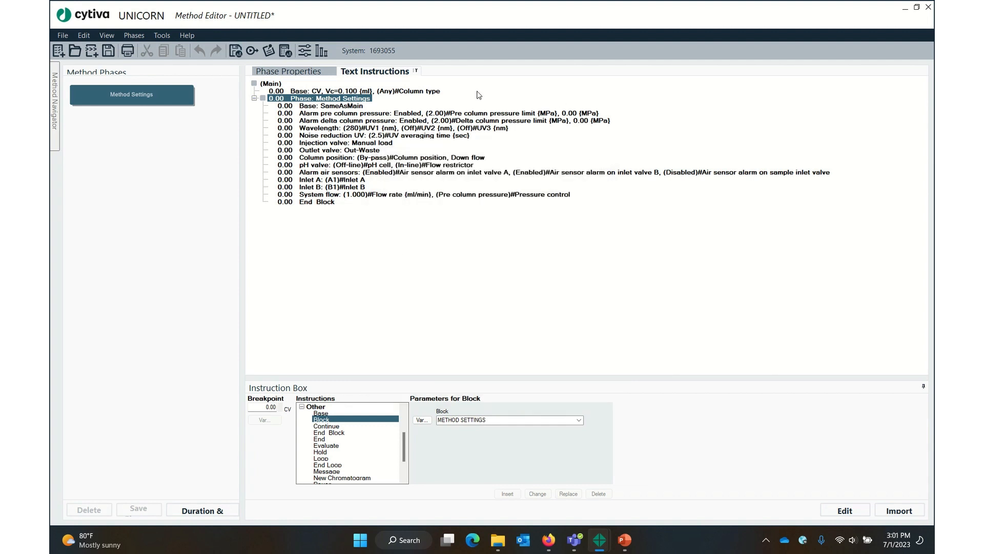
- Examine the predefined column types available for the Base instruction in the method's text instructions
{"action": "left_click", "coordinate": [396, 92]}
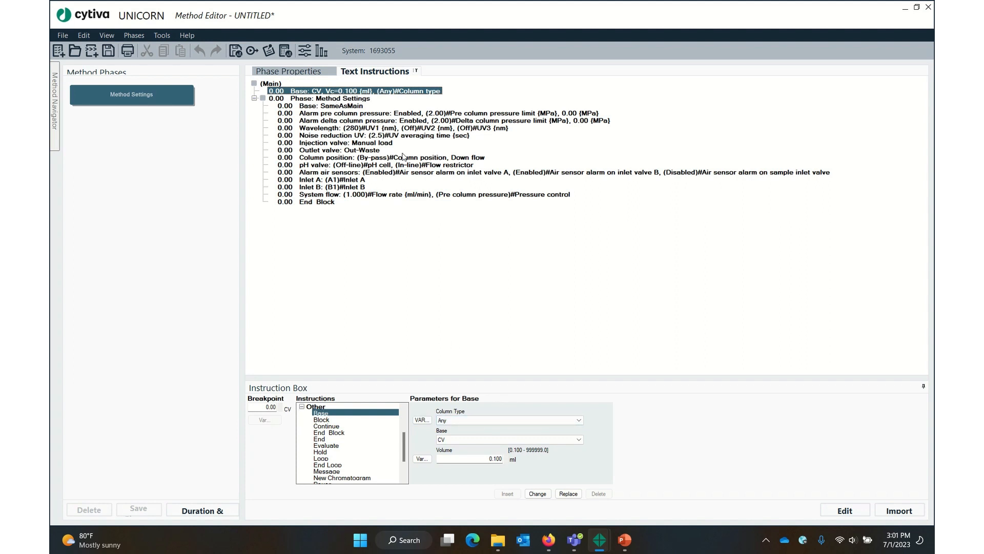
{"action": "left_click", "coordinate": [472, 425]}
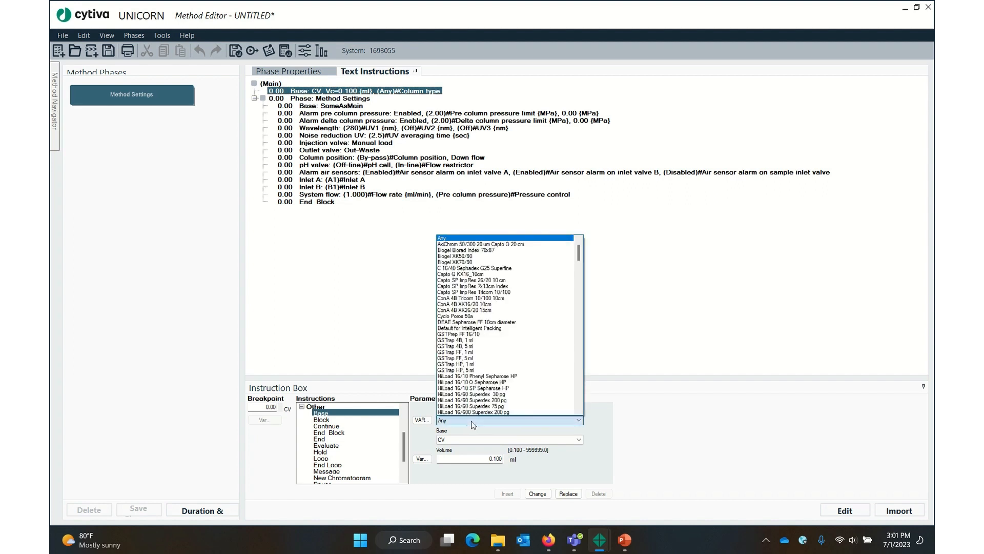
{"action": "scroll", "coordinate": [500, 354], "scroll_direction": "down", "scroll_amount": 5}
{"action": "scroll", "coordinate": [500, 352], "scroll_direction": "down", "scroll_amount": 13}
{"action": "scroll", "coordinate": [498, 354], "scroll_direction": "down", "scroll_amount": 15}
{"action": "scroll", "coordinate": [497, 355], "scroll_direction": "down", "scroll_amount": 13}
{"action": "scroll", "coordinate": [497, 355], "scroll_direction": "down", "scroll_amount": 13}
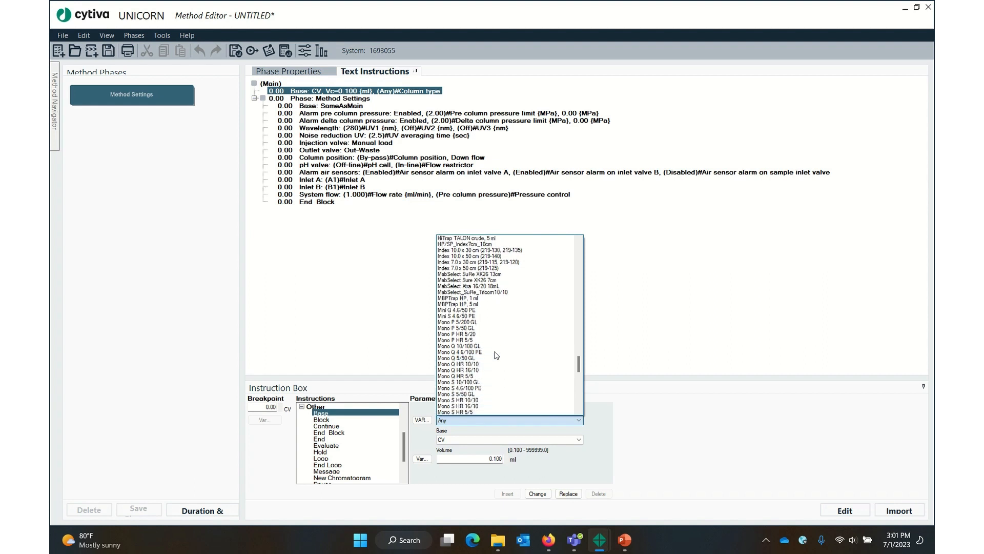
{"action": "scroll", "coordinate": [496, 355], "scroll_direction": "down", "scroll_amount": 10}
{"action": "scroll", "coordinate": [496, 355], "scroll_direction": "down", "scroll_amount": 5}
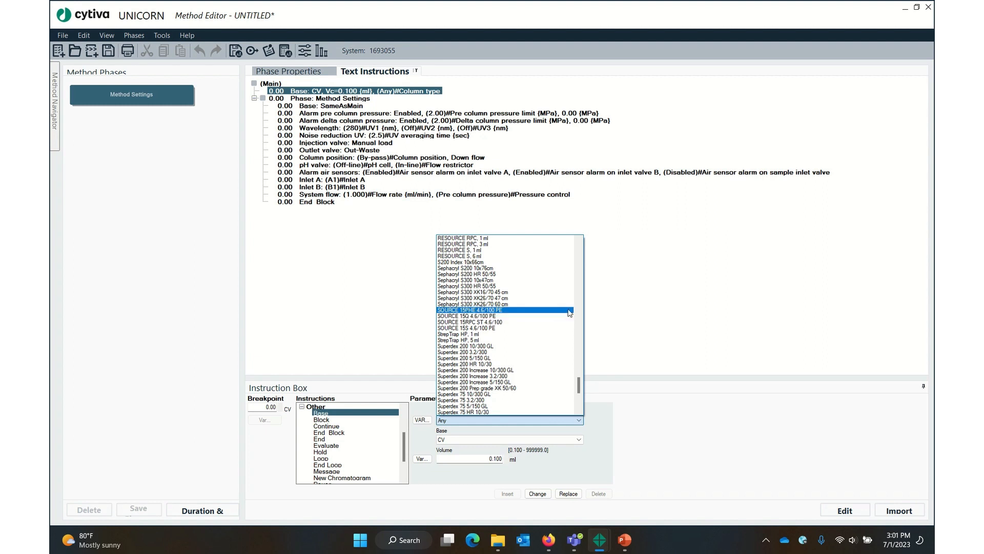
{"action": "left_click", "coordinate": [703, 467]}
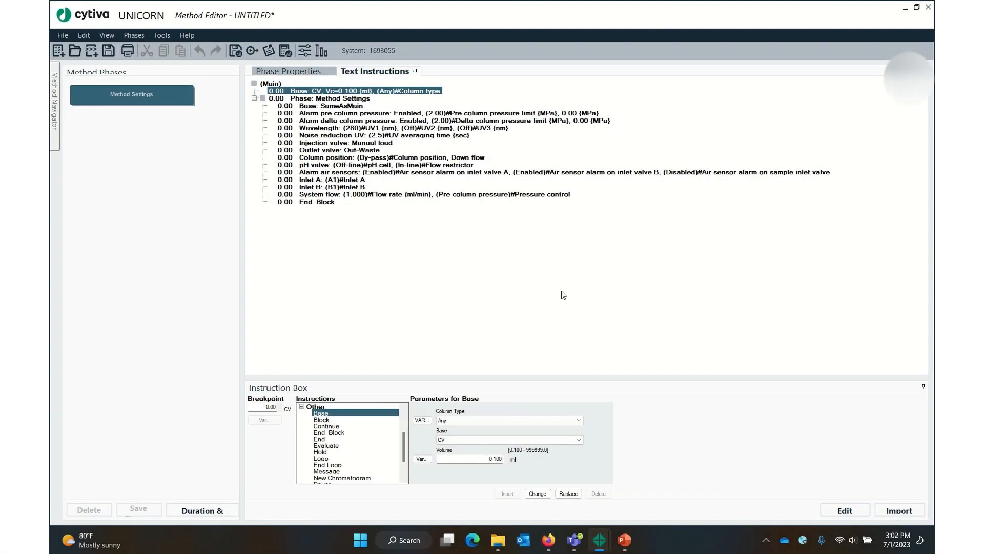
- Switch to Firefox and open Cytiva's Tricorn Empty High Performance Columns instructions from the search results
{"action": "left_click", "coordinate": [548, 541]}
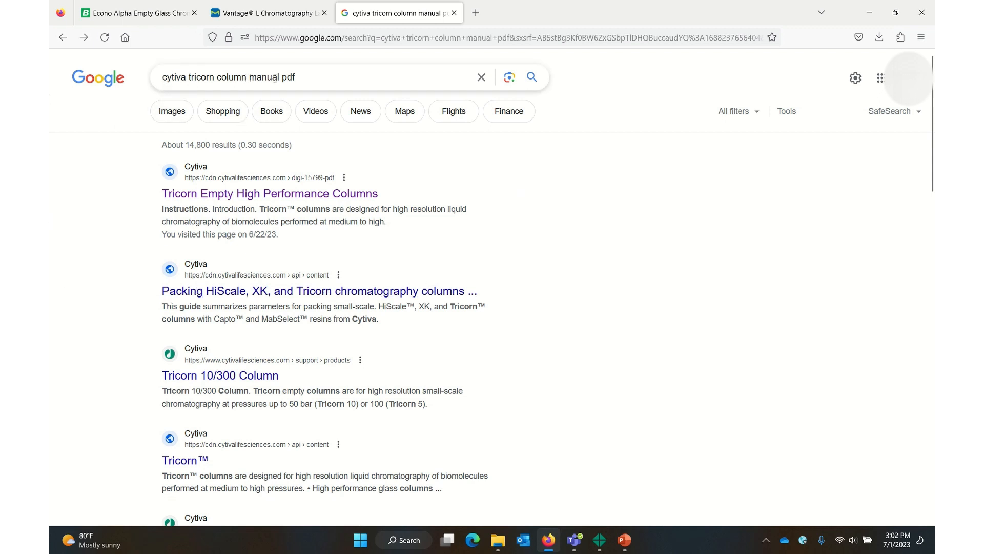
{"action": "left_click", "coordinate": [295, 199]}
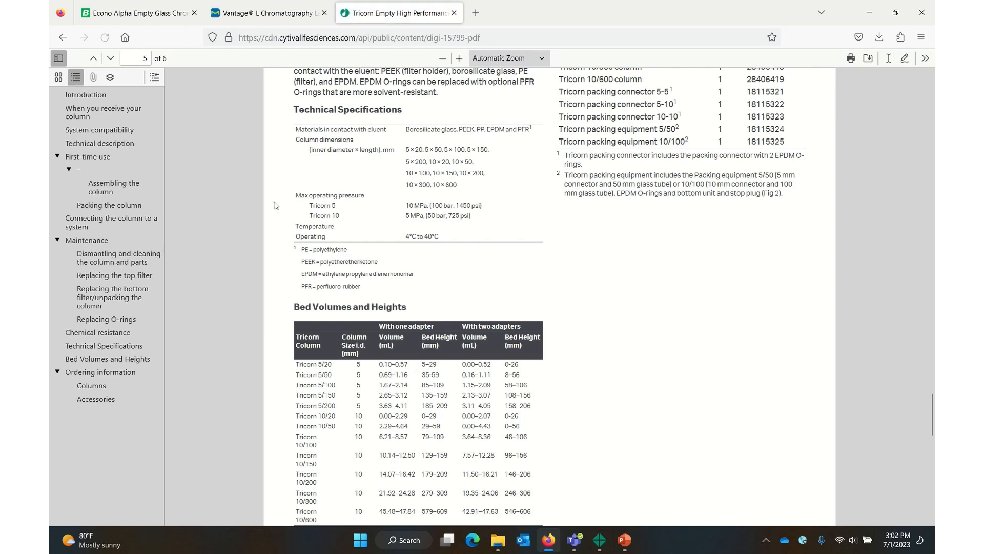
{"action": "scroll", "coordinate": [446, 194], "scroll_direction": "up", "scroll_amount": 15}
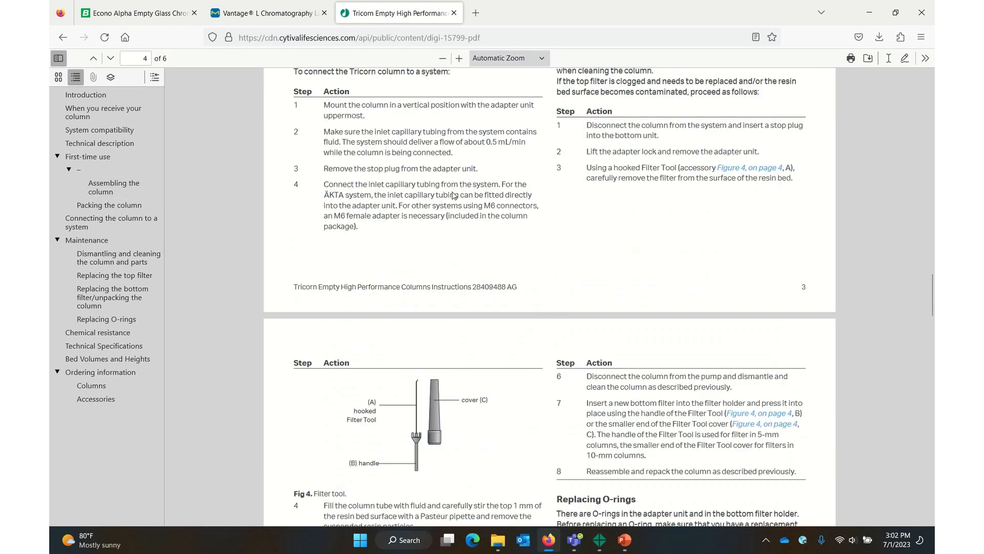
{"action": "scroll", "coordinate": [369, 229], "scroll_direction": "up", "scroll_amount": 15}
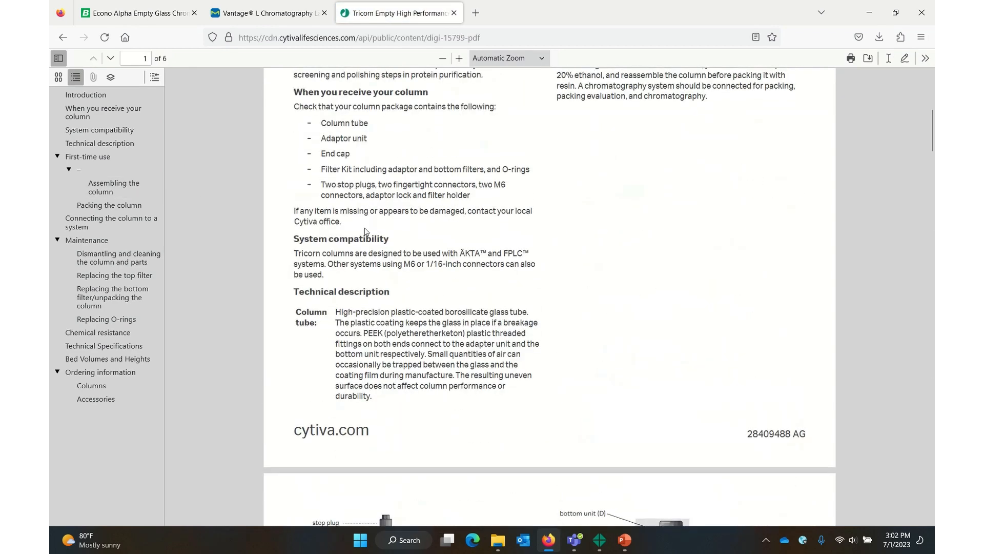
{"action": "scroll", "coordinate": [370, 229], "scroll_direction": "down", "scroll_amount": 2}
{"action": "scroll", "coordinate": [374, 139], "scroll_direction": "up", "scroll_amount": 2}
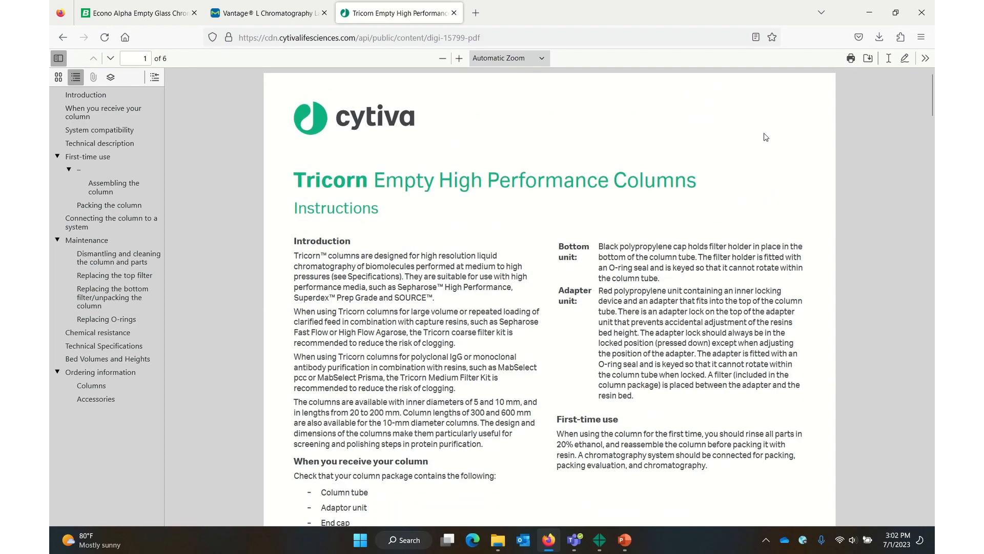
- Examine the column dimensions and max operating pressure in the Technical Specifications of the Tricorn instructions
{"action": "left_click_drag", "start_coordinate": [933, 111], "coordinate": [933, 415]}
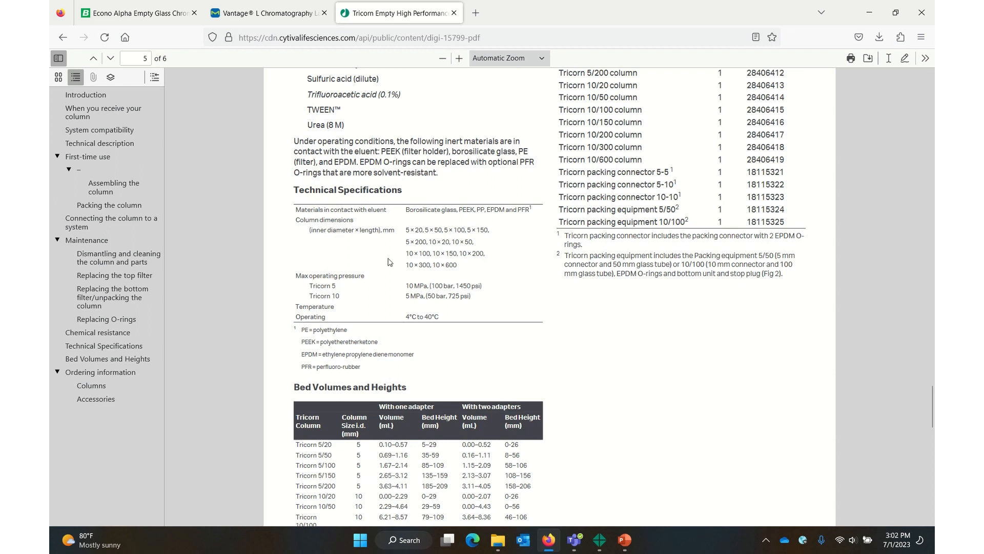
{"action": "left_click_drag", "start_coordinate": [296, 222], "coordinate": [346, 233]}
{"action": "left_click", "coordinate": [315, 223]}
{"action": "left_click_drag", "start_coordinate": [300, 276], "coordinate": [405, 298]}
{"action": "left_click_drag", "start_coordinate": [313, 233], "coordinate": [352, 234]}
{"action": "left_click_drag", "start_coordinate": [434, 253], "coordinate": [437, 255]}
- Switch back to the UNICORN Method Editor and open Column Handling
{"action": "mouse_move", "coordinate": [603, 541]}
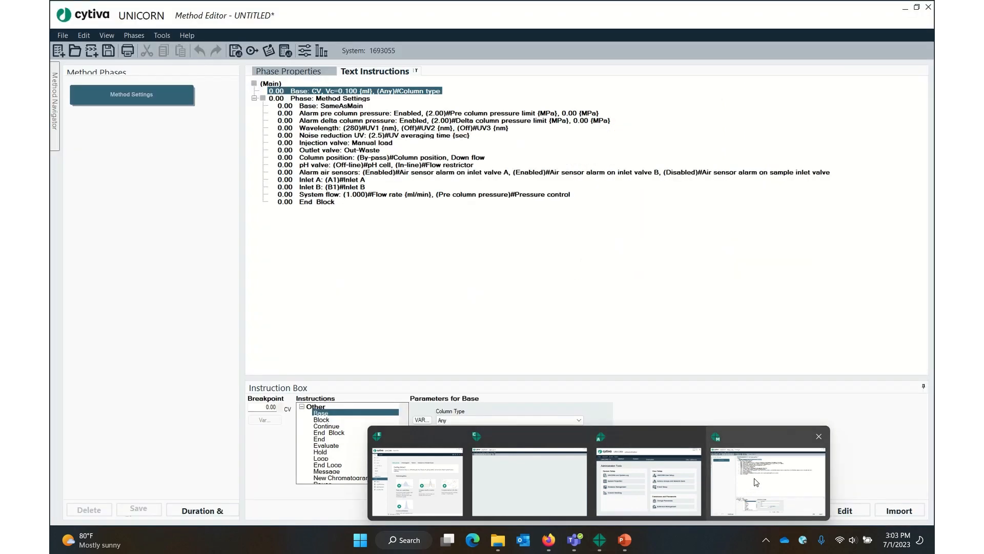
{"action": "left_click", "coordinate": [760, 479]}
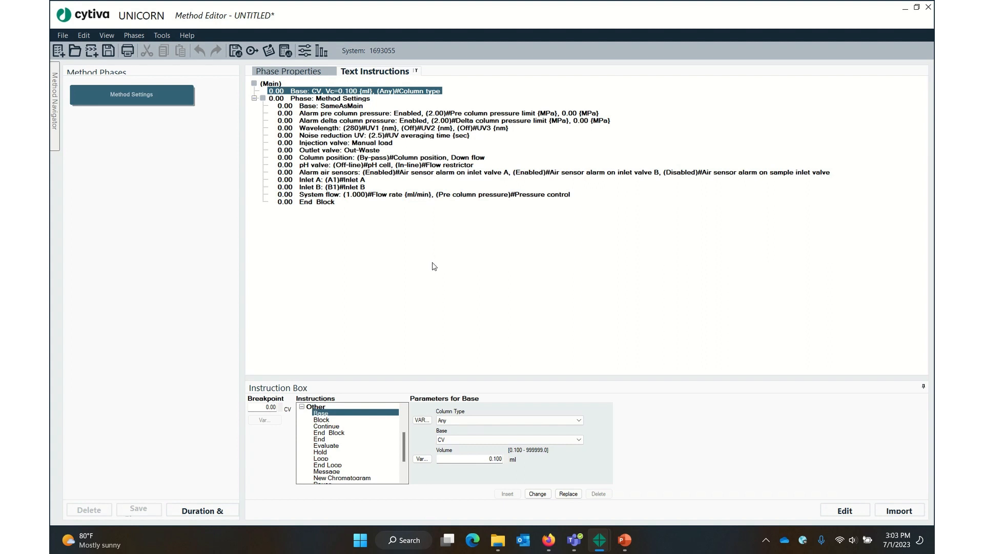
{"action": "left_click", "coordinate": [160, 36]}
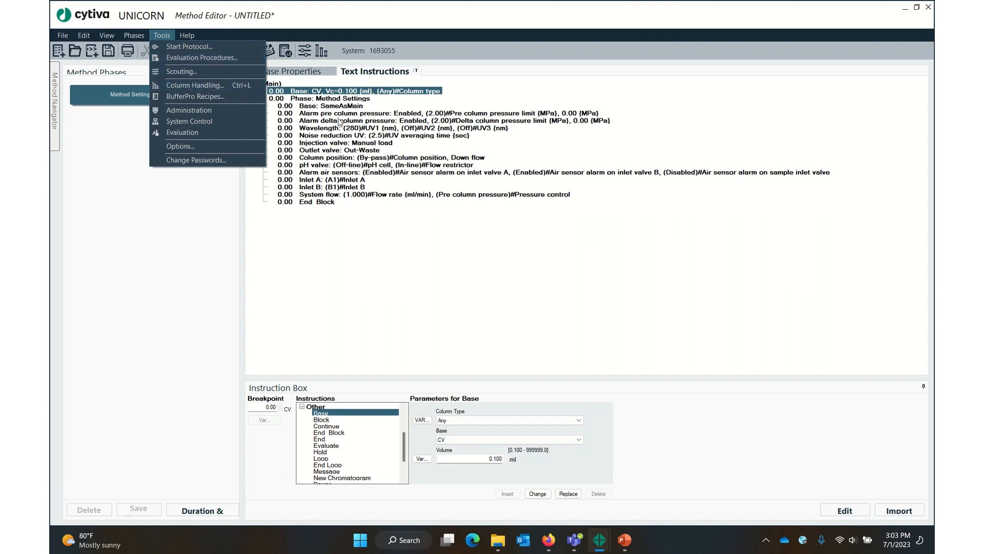
{"action": "left_click", "coordinate": [471, 290]}
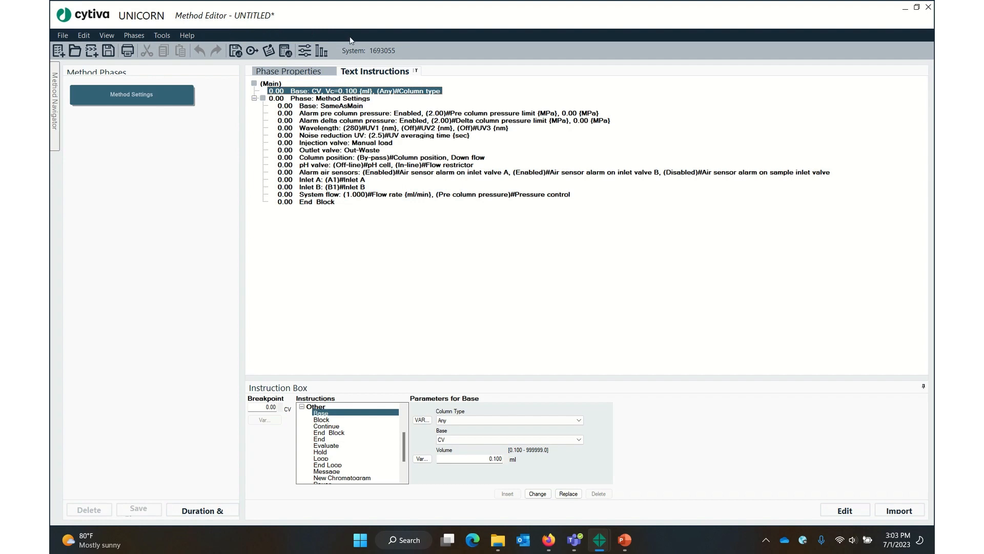
{"action": "left_click", "coordinate": [323, 54]}
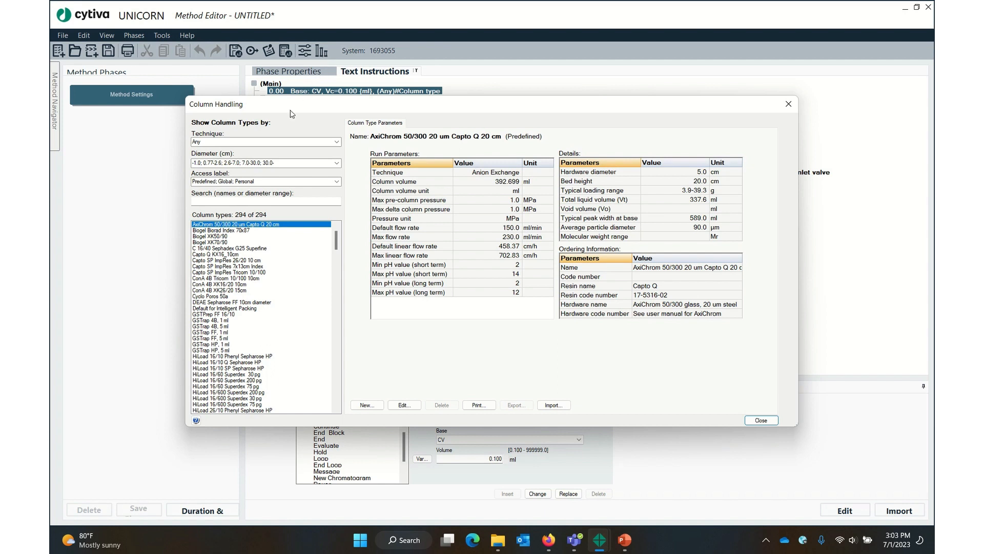
- Start a new column type and review its ordering information, details and run parameters
{"action": "scroll", "coordinate": [272, 273], "scroll_direction": "down", "scroll_amount": 10}
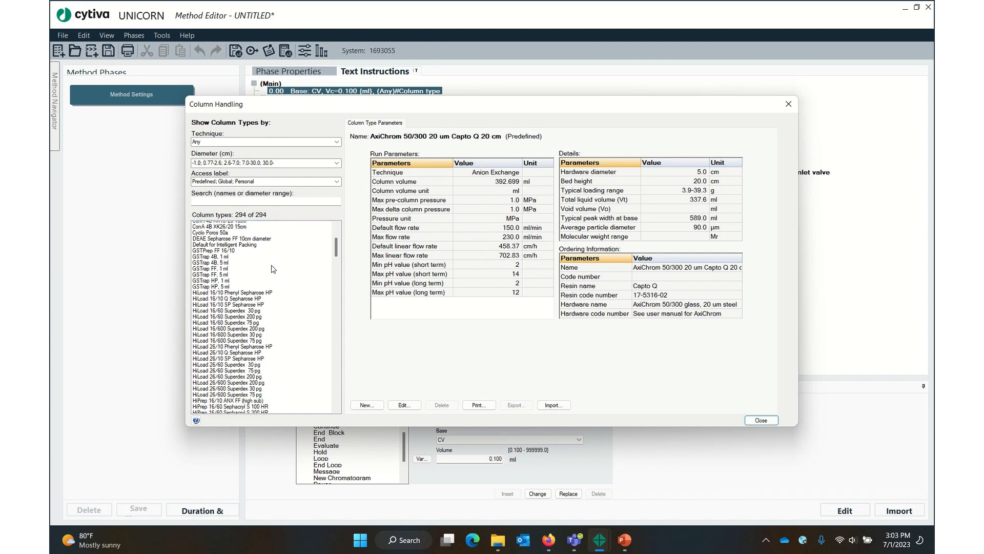
{"action": "scroll", "coordinate": [273, 270], "scroll_direction": "down", "scroll_amount": 3}
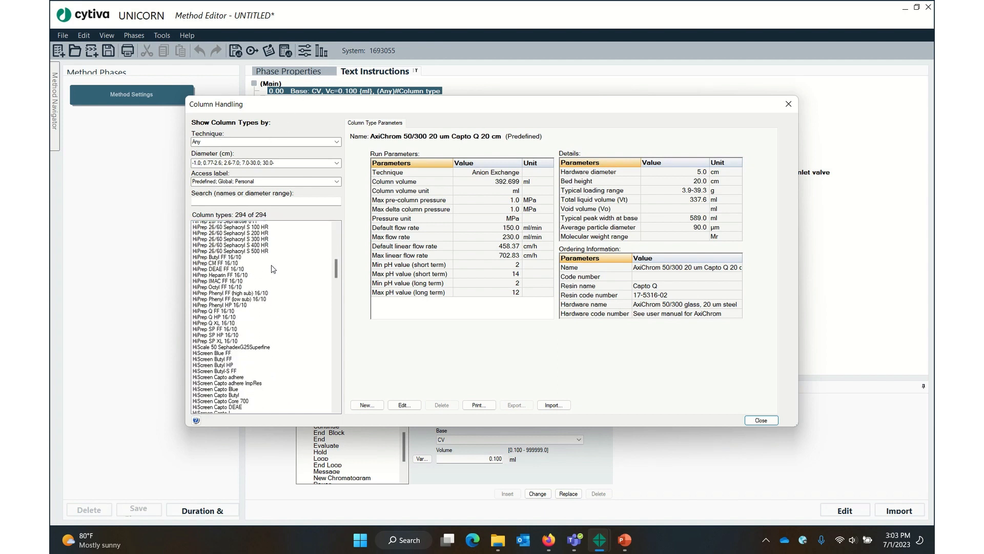
{"action": "scroll", "coordinate": [273, 269], "scroll_direction": "up", "scroll_amount": 13}
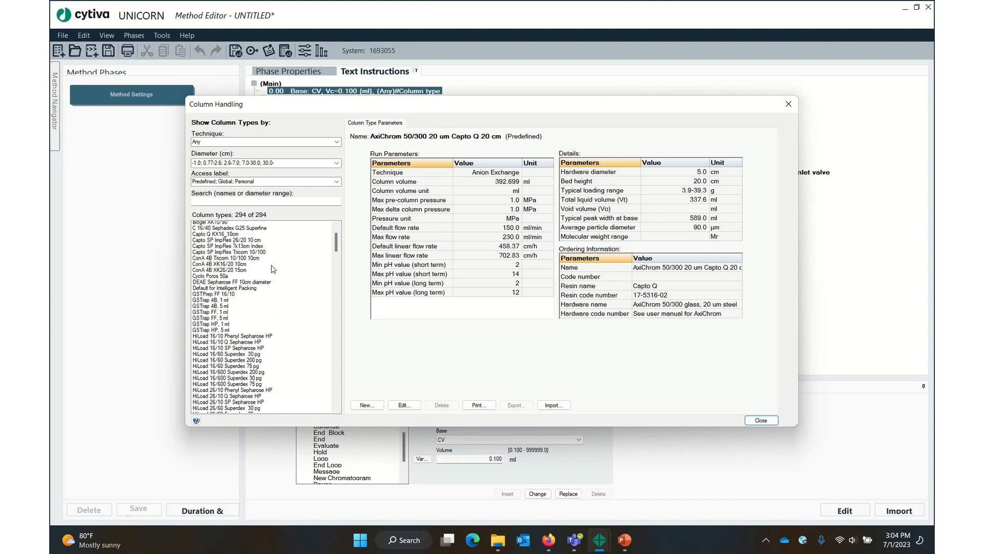
{"action": "left_click", "coordinate": [366, 405]}
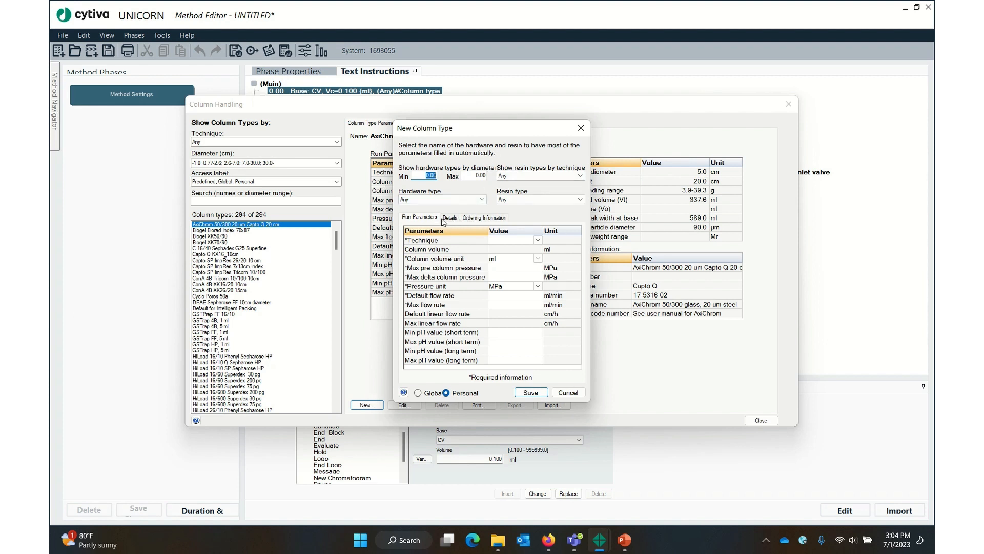
{"action": "left_click", "coordinate": [489, 220]}
{"action": "left_click", "coordinate": [451, 220]}
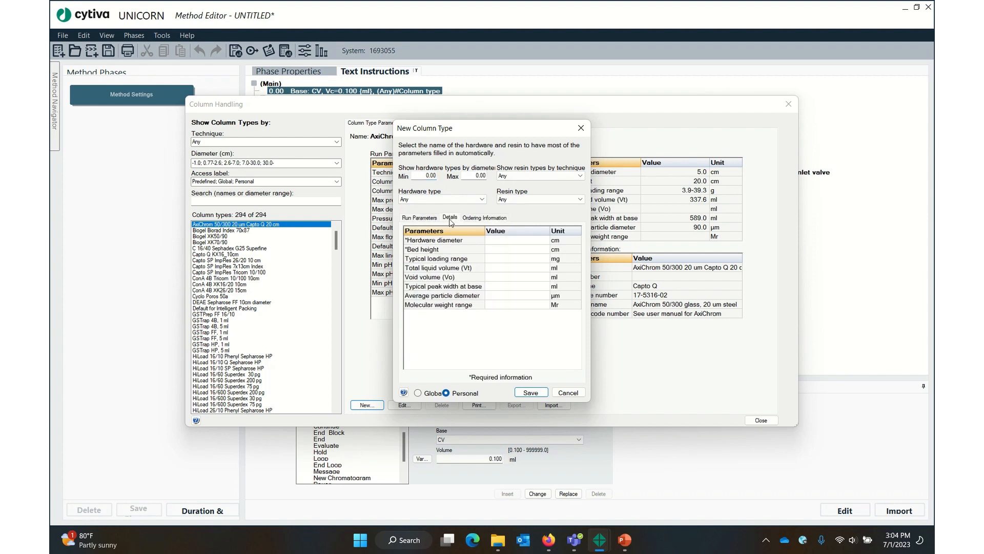
{"action": "left_click", "coordinate": [419, 220]}
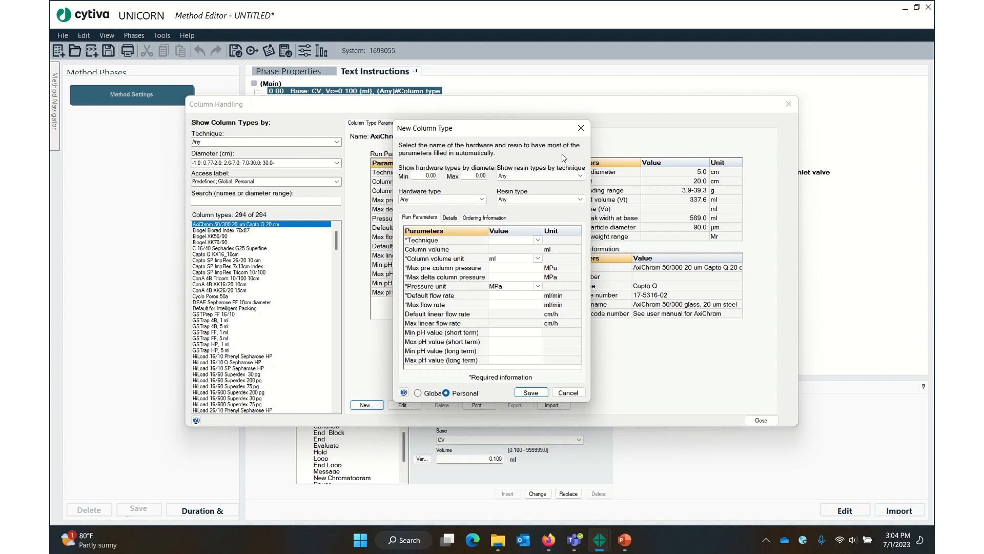
- Filter the new column type's resins by the Affinity technique and select MabSelect as the resin type
{"action": "left_click", "coordinate": [537, 176]}
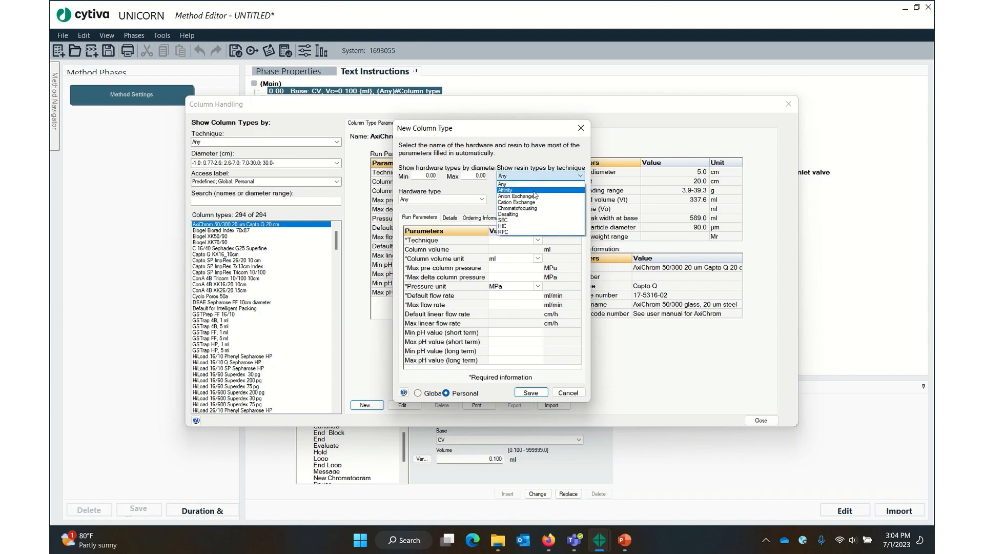
{"action": "left_click", "coordinate": [528, 191]}
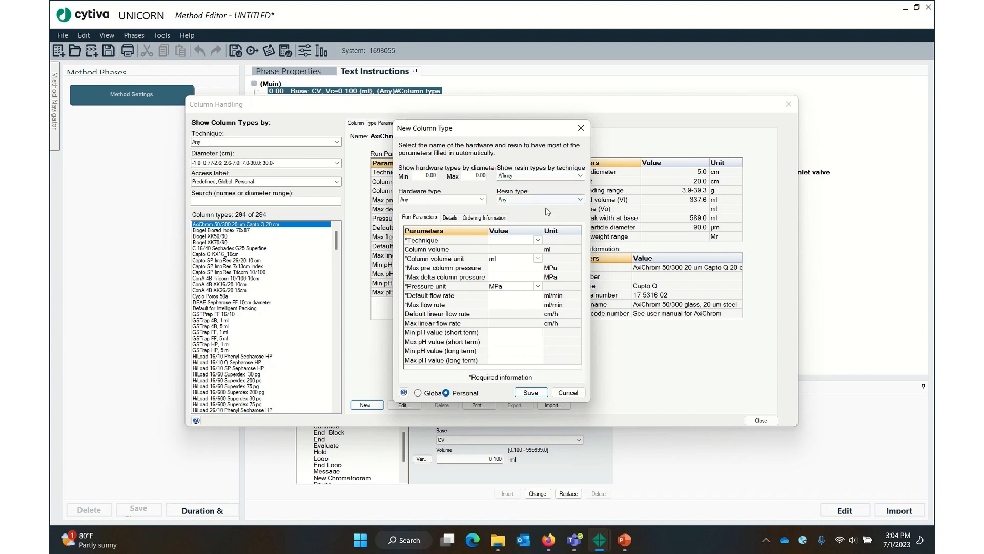
{"action": "left_click", "coordinate": [527, 200]}
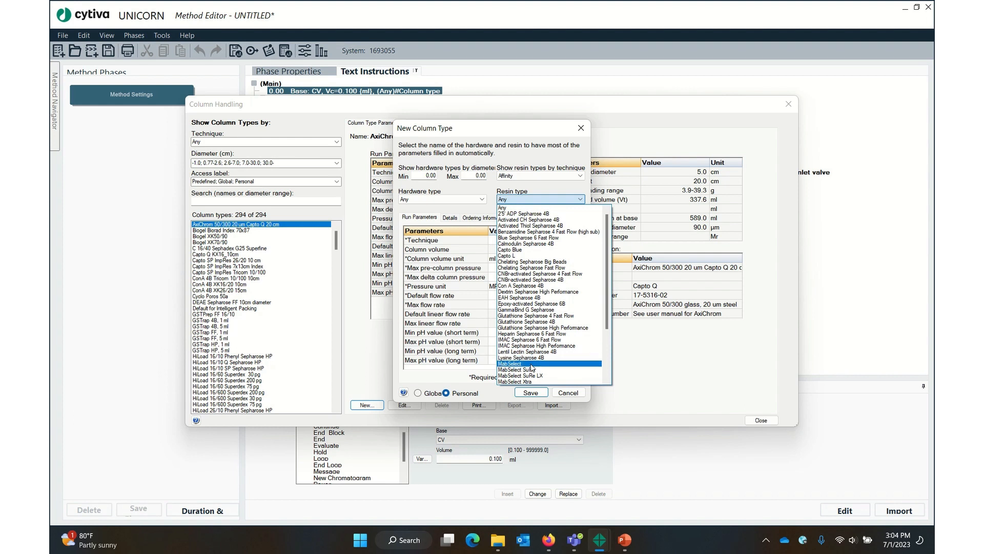
{"action": "left_click", "coordinate": [513, 363]}
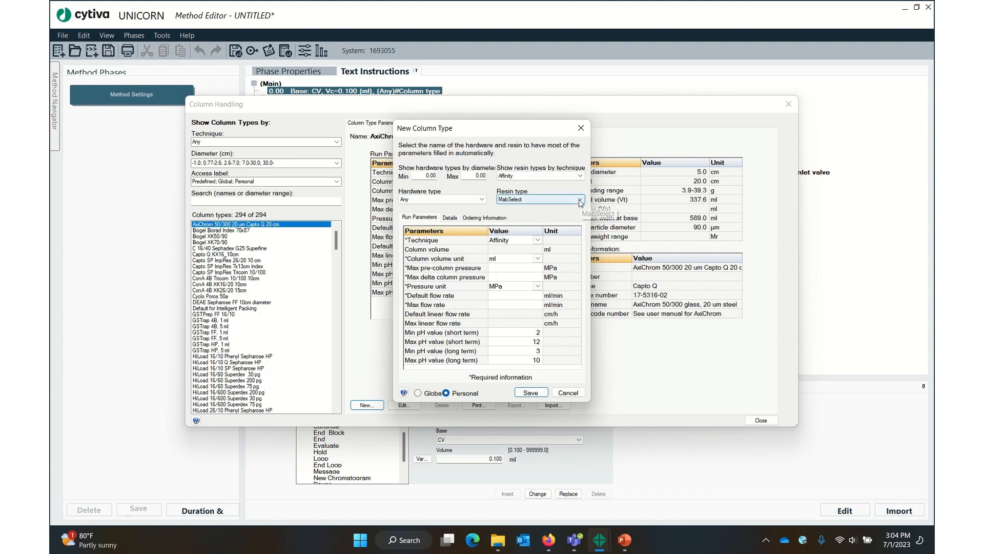
{"action": "left_click", "coordinate": [554, 200]}
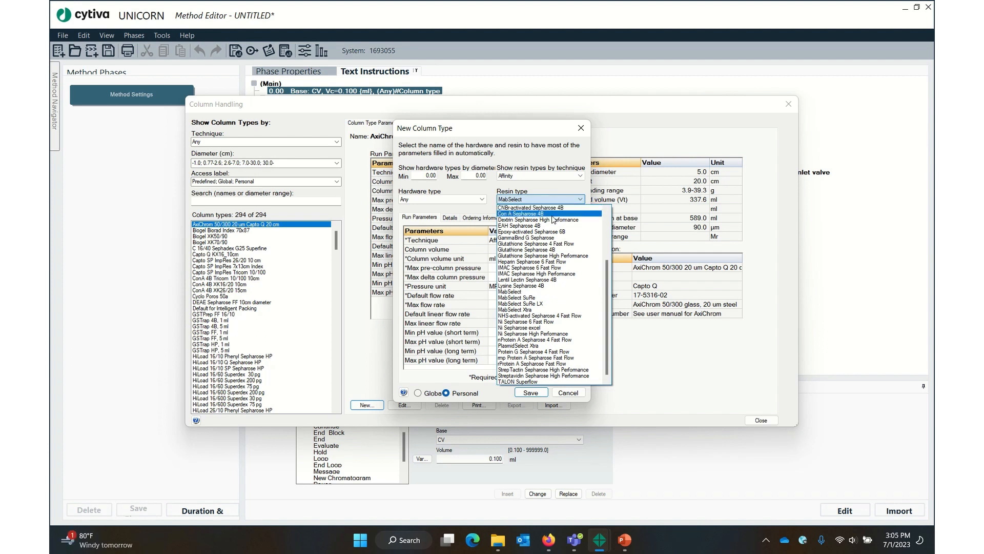
{"action": "scroll", "coordinate": [571, 246], "scroll_direction": "up", "scroll_amount": 4}
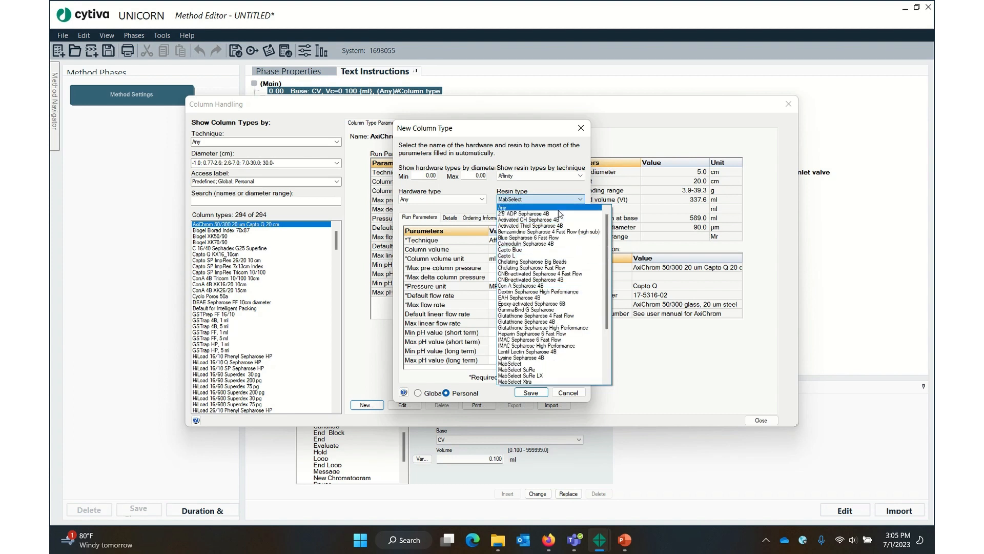
{"action": "scroll", "coordinate": [559, 255], "scroll_direction": "down", "scroll_amount": 1}
{"action": "scroll", "coordinate": [559, 255], "scroll_direction": "down", "scroll_amount": 2}
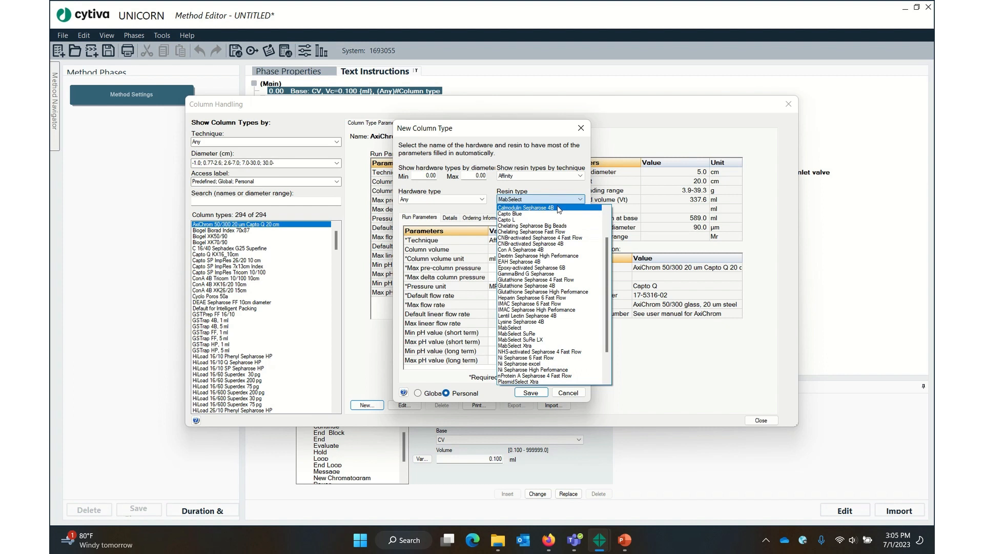
{"action": "left_click", "coordinate": [553, 328]}
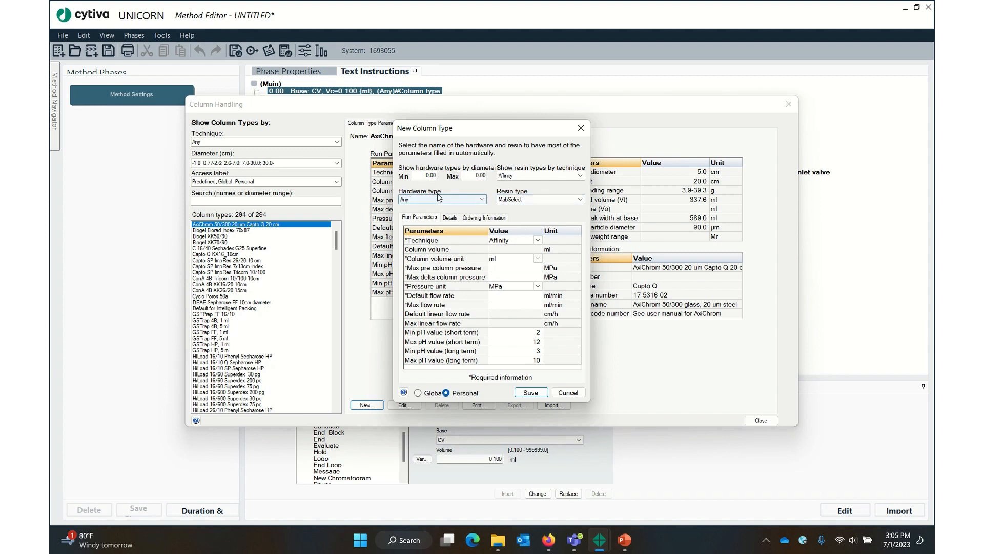
{"action": "left_click", "coordinate": [481, 200]}
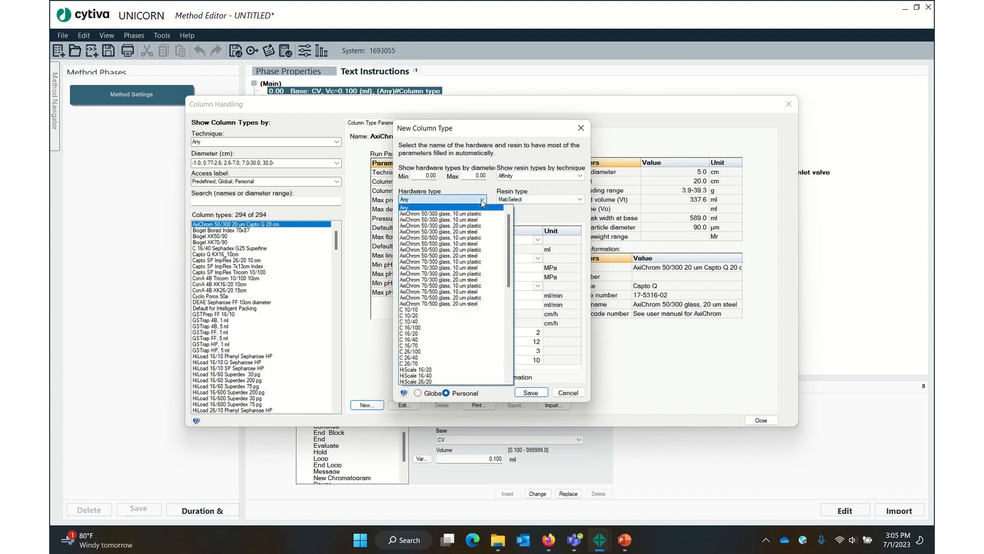
{"action": "scroll", "coordinate": [474, 206], "scroll_direction": "down", "scroll_amount": 5}
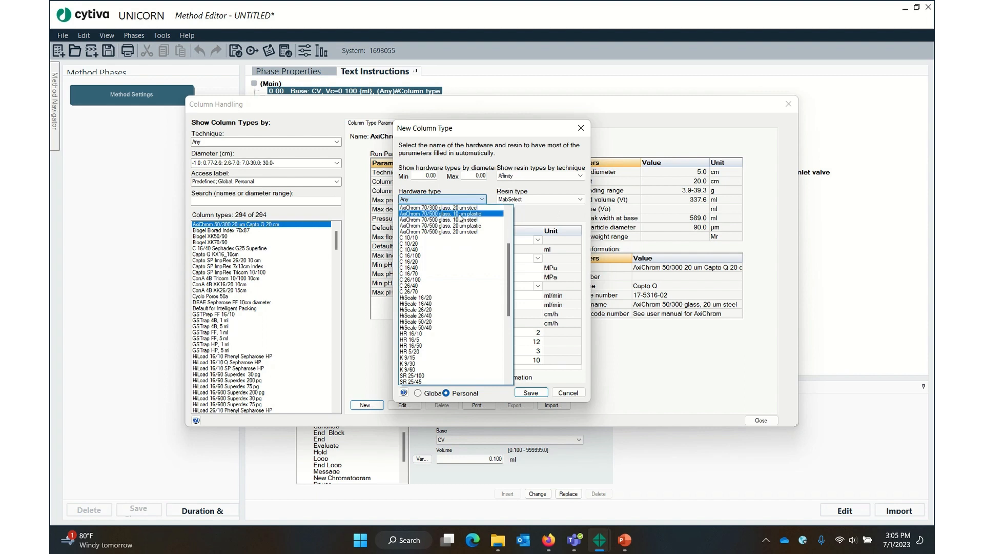
{"action": "left_click", "coordinate": [551, 218]}
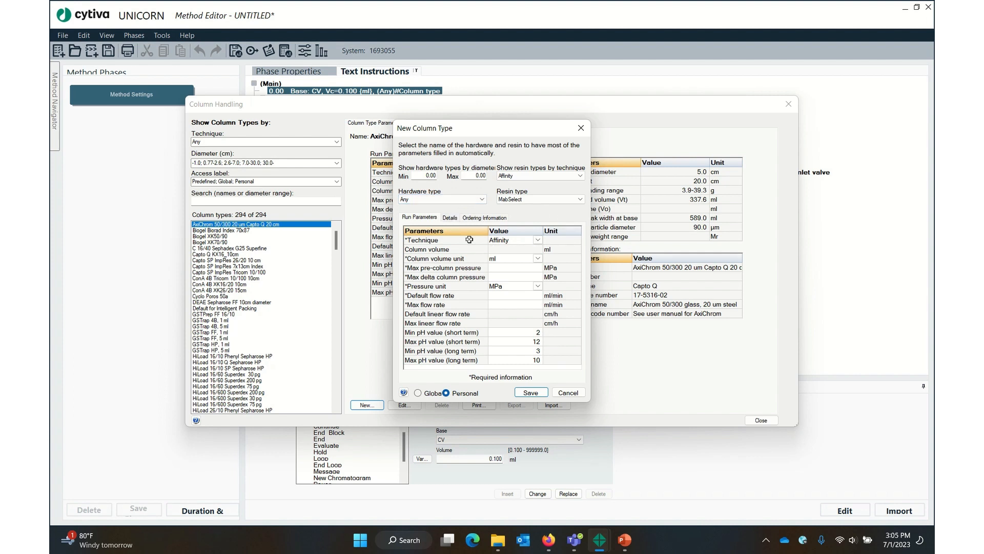
- Set the new column type's hardware diameter to 1.0 cm and bed height to 10.0 cm in its details
{"action": "left_click", "coordinate": [452, 219]}
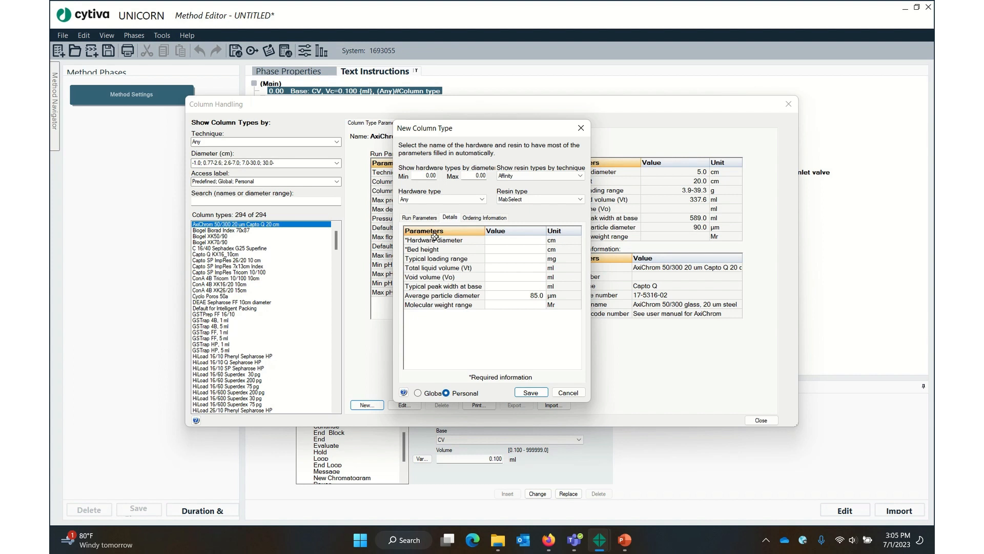
{"action": "left_click", "coordinate": [511, 240]}
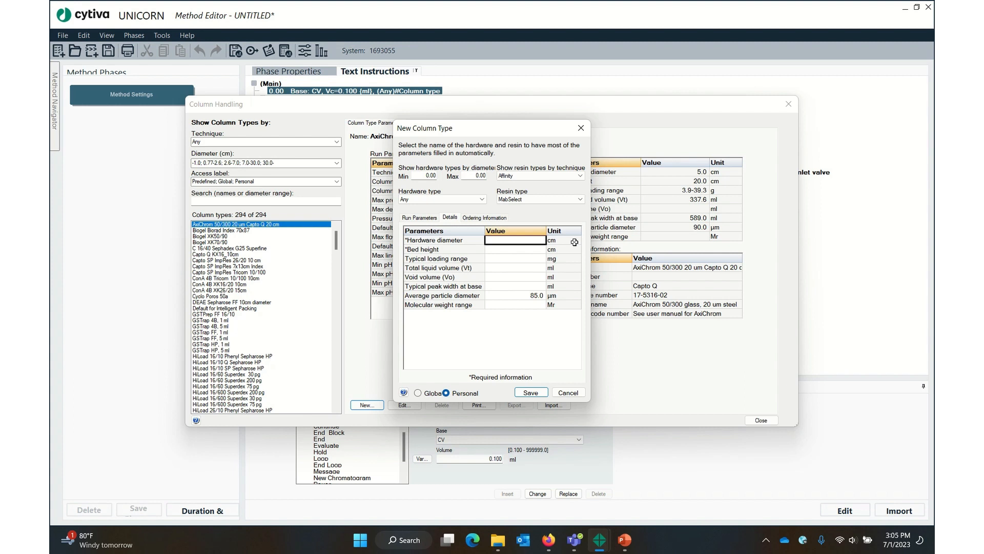
{"action": "type", "text": "1"}
{"action": "left_click", "coordinate": [533, 249]}
{"action": "type", "text": "10"}
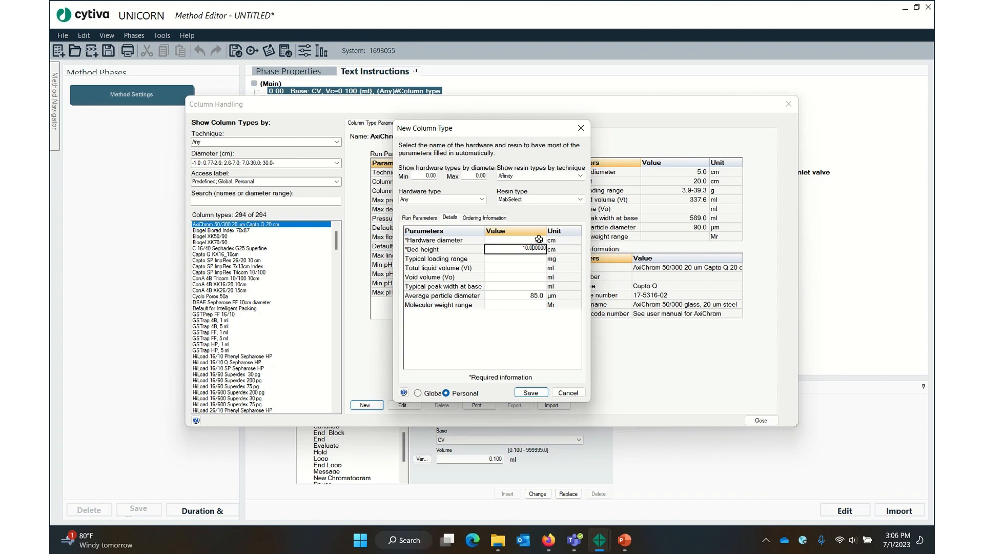
{"action": "left_click", "coordinate": [523, 288]}
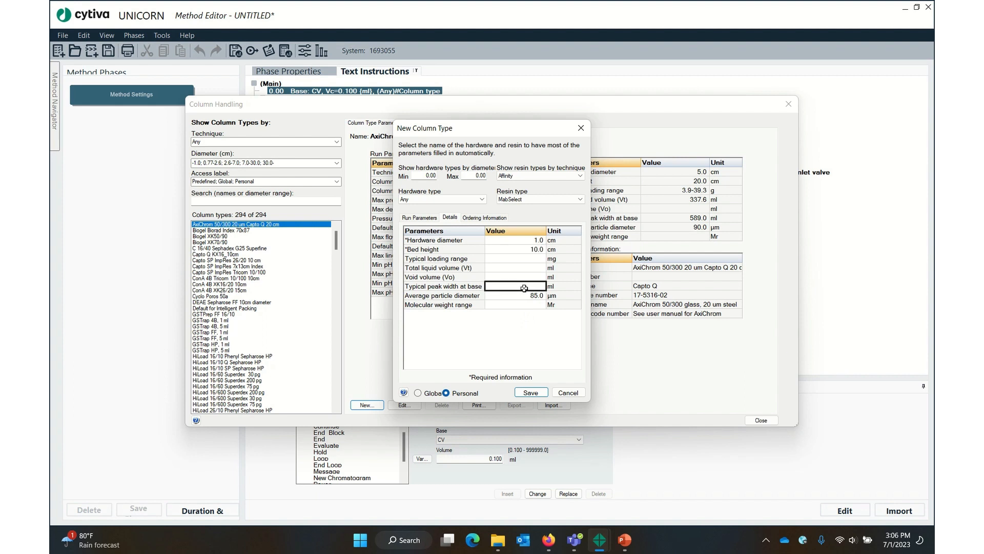
- Check the calculated column volume in the run parameters and review the hardware diameter, bed height and typical loading range details
{"action": "left_click", "coordinate": [424, 219]}
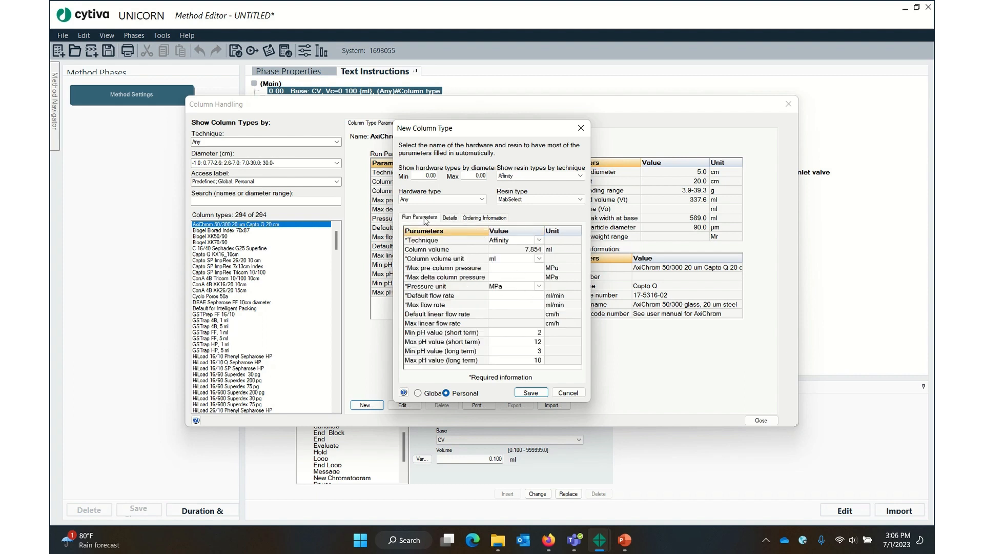
{"action": "left_click", "coordinate": [518, 249]}
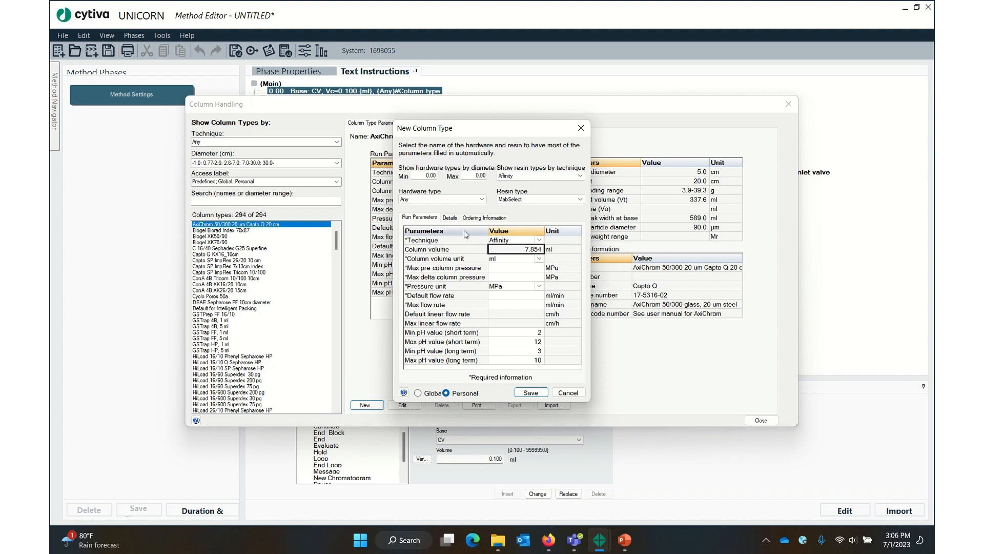
{"action": "left_click", "coordinate": [449, 218]}
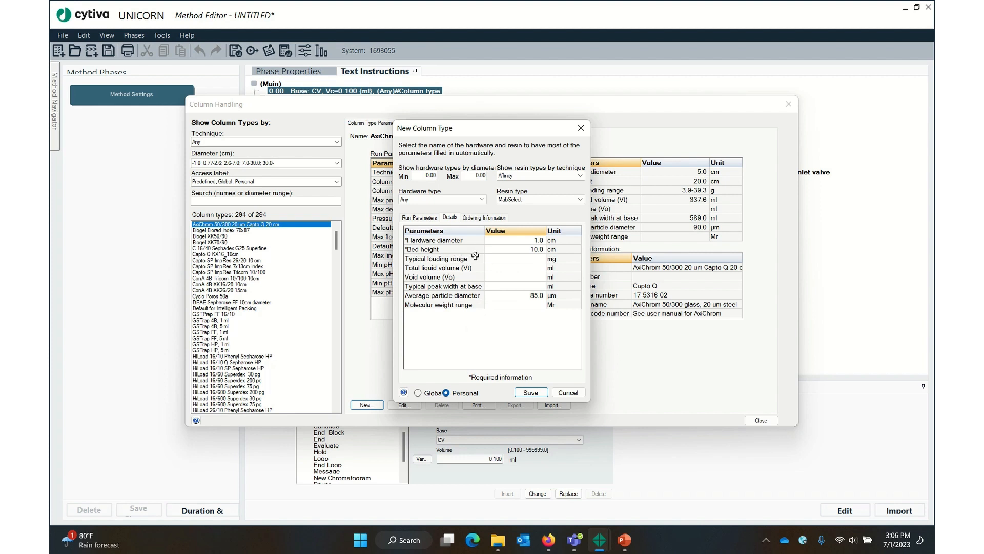
{"action": "left_click", "coordinate": [414, 249]}
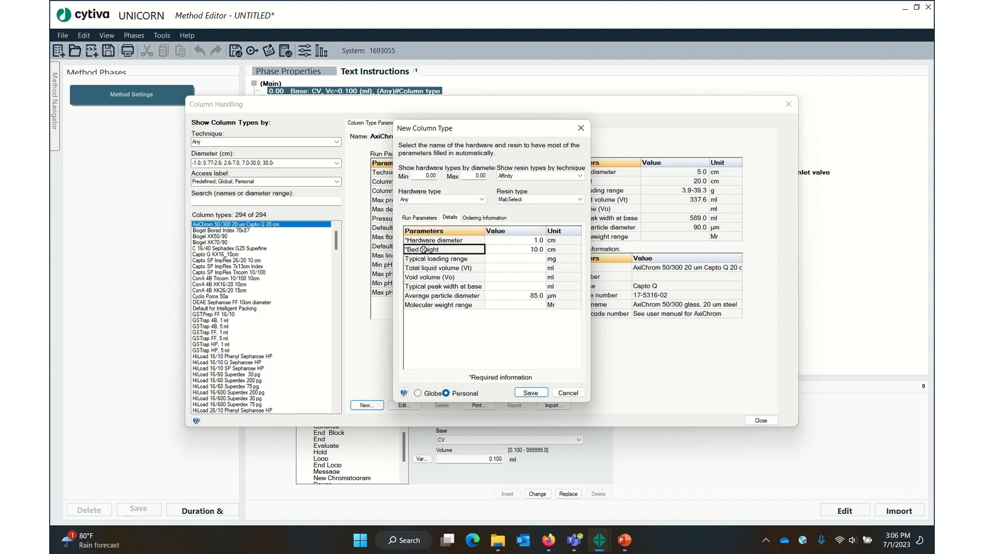
{"action": "left_click", "coordinate": [410, 241]}
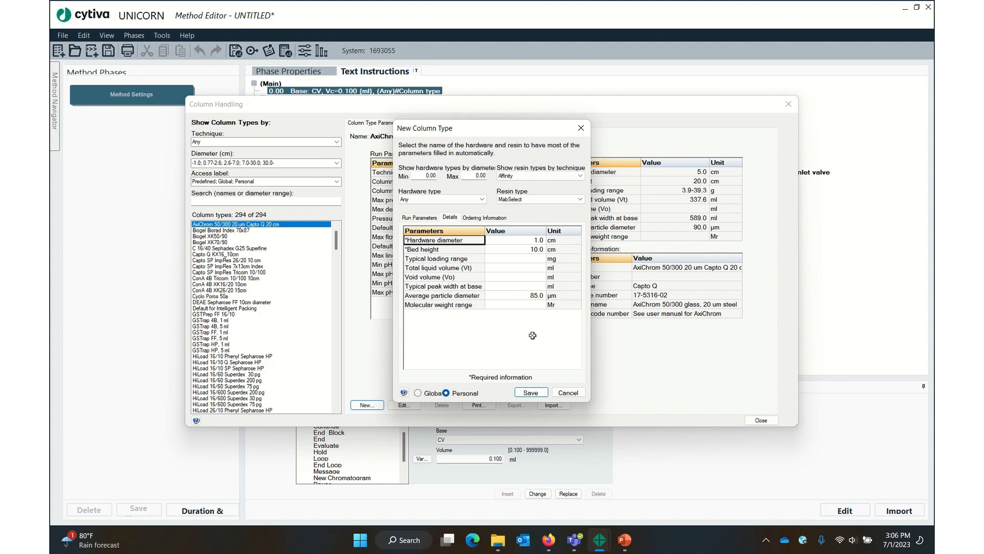
{"action": "left_click", "coordinate": [532, 257]}
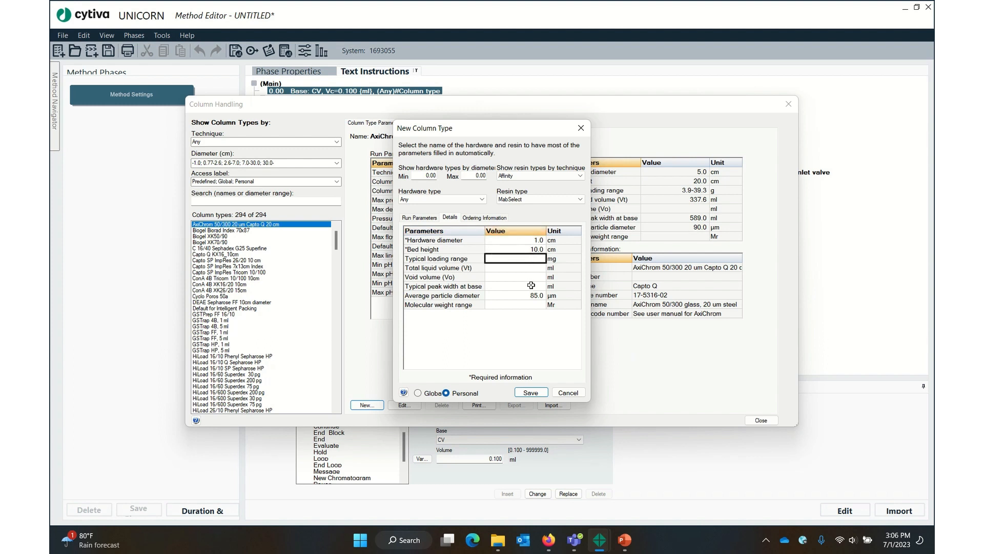
{"action": "type", "text": "121"}
{"action": "key", "text": "Return"}
- Set both the max pre-column pressure and the max delta column pressure to 0.75 MPa in the run parameters
{"action": "left_click", "coordinate": [419, 218]}
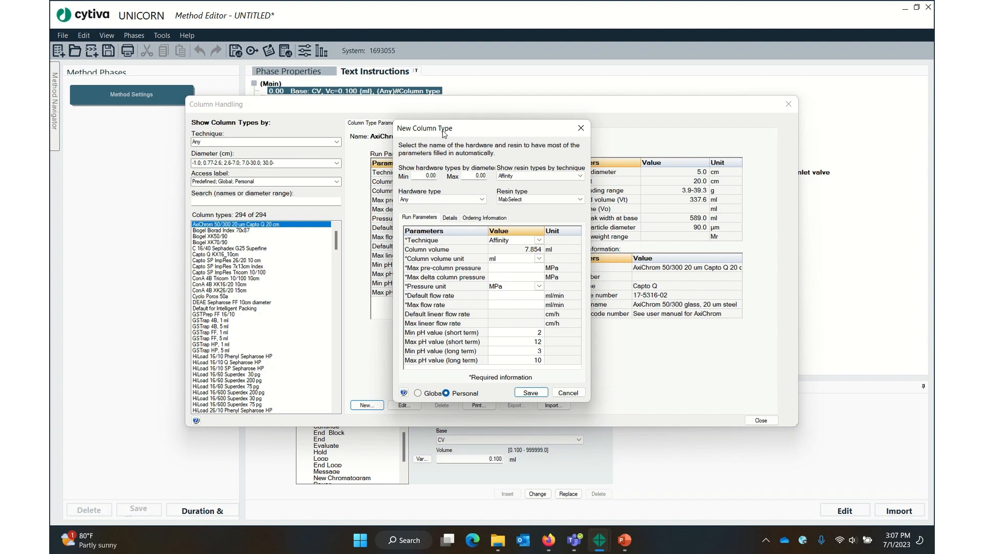
{"action": "left_click", "coordinate": [523, 267]}
{"action": "type", "text": "0.75"}
{"action": "left_click", "coordinate": [453, 268]}
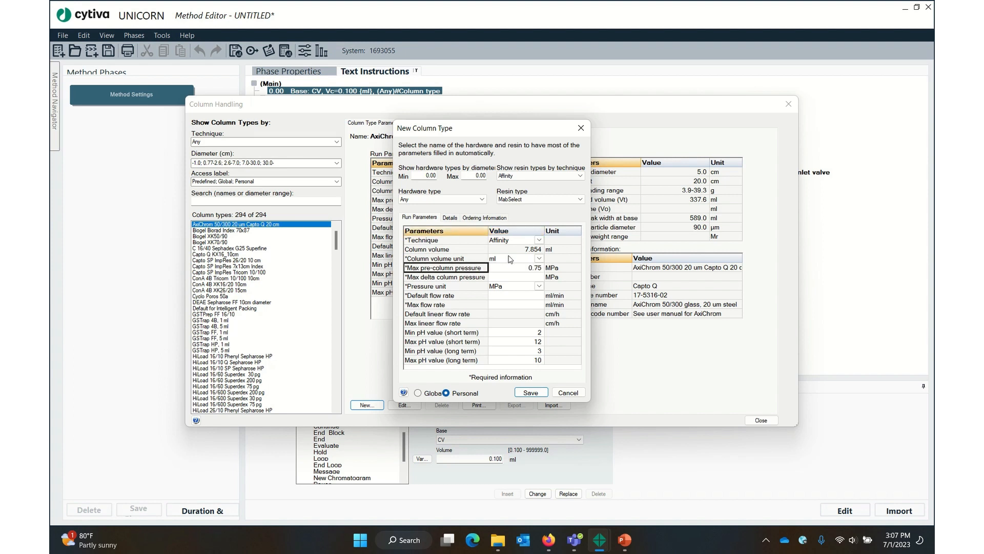
{"action": "left_click", "coordinate": [534, 267]}
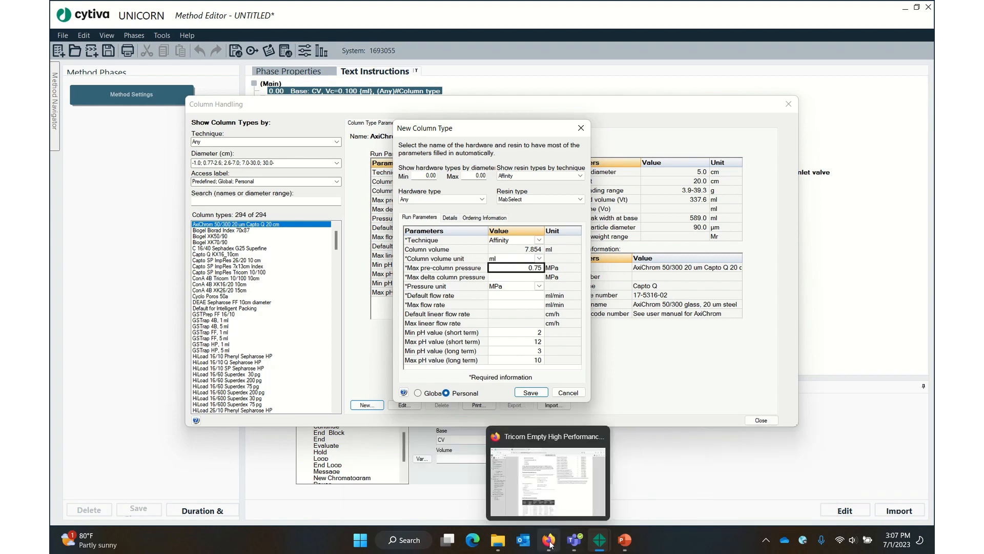
{"action": "left_click", "coordinate": [520, 277]}
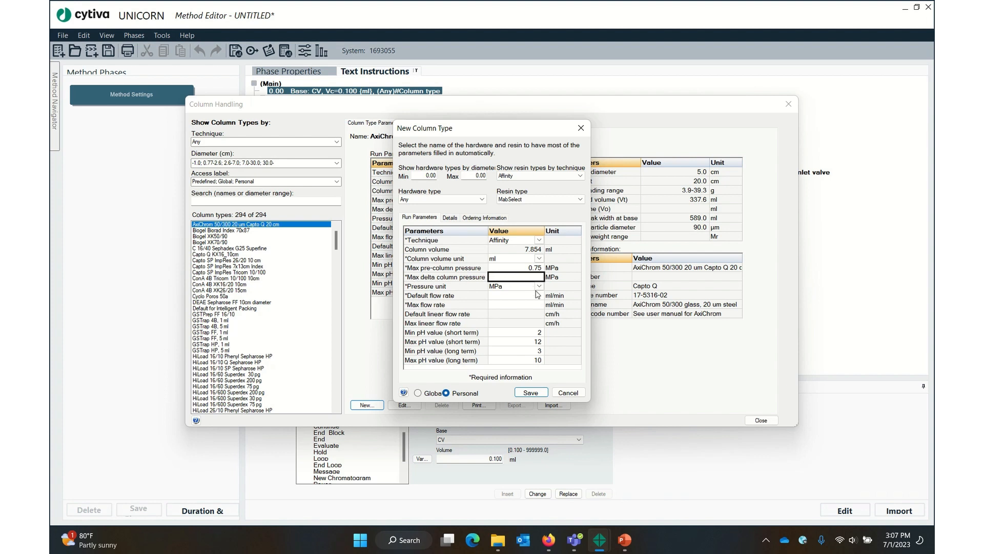
{"action": "type", "text": "0.00"}
- Set the default flow rate to 3.6 ml/min and the max flow rate to 4.0 ml/min
{"action": "left_click", "coordinate": [536, 297]}
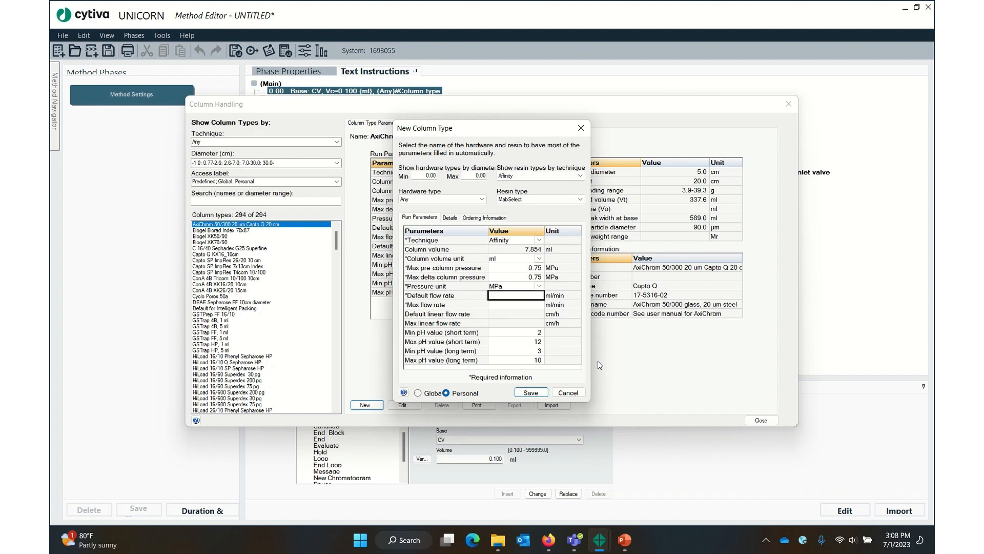
{"action": "type", "text": "3.4"}
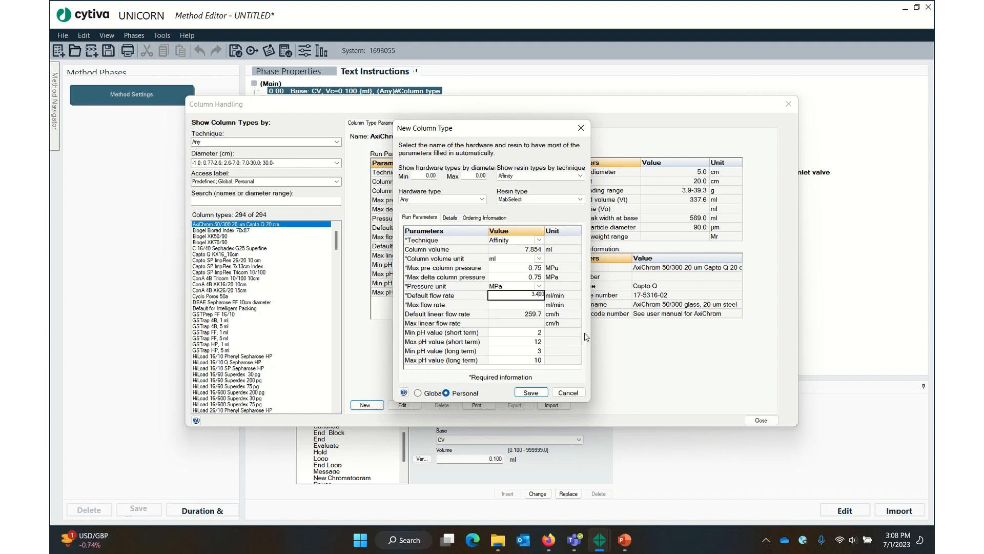
{"action": "left_click", "coordinate": [515, 324]}
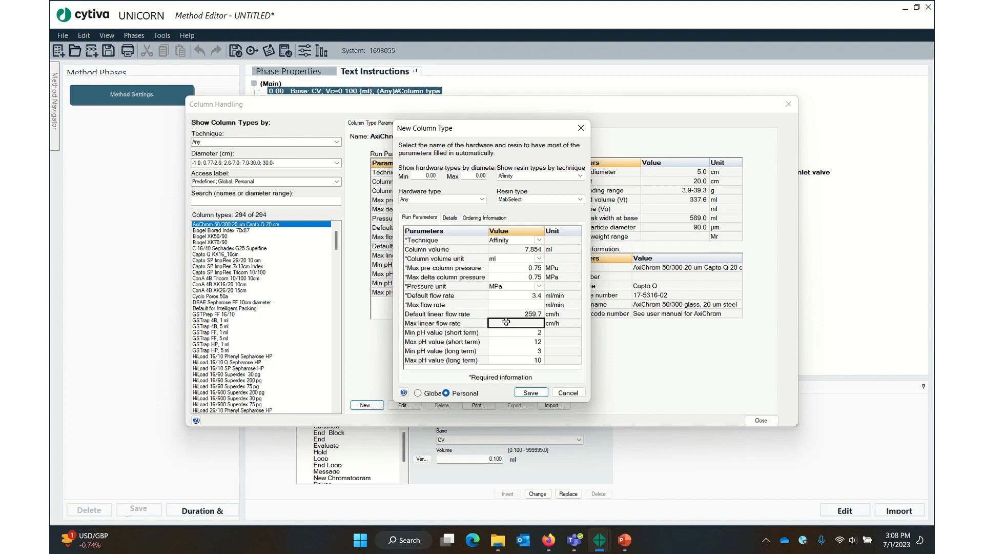
{"action": "left_click", "coordinate": [534, 315]}
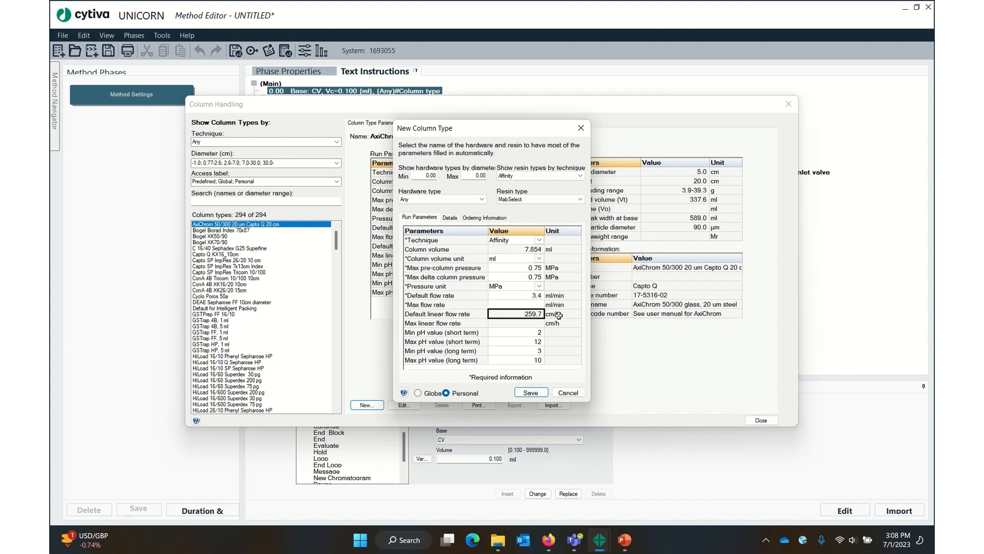
{"action": "left_click", "coordinate": [536, 295]}
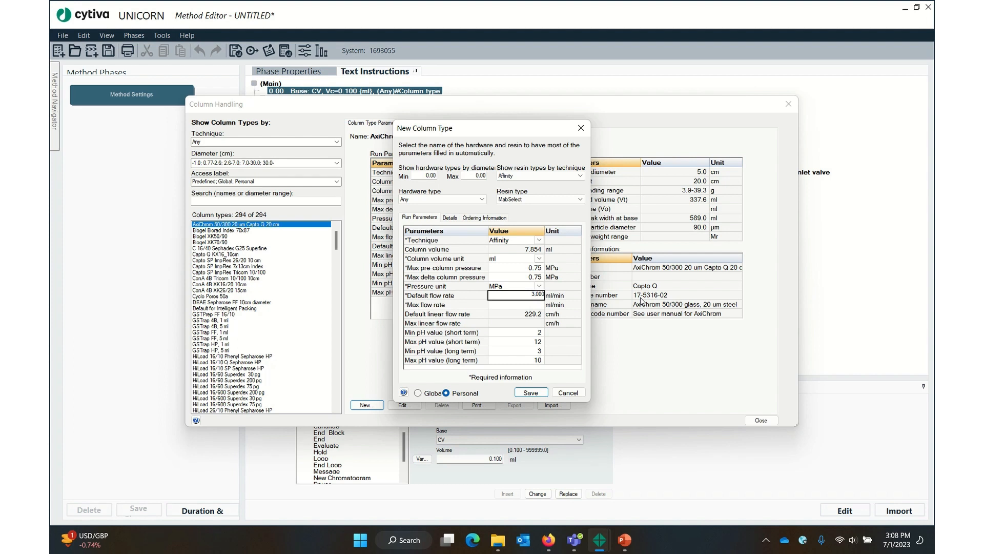
{"action": "left_click", "coordinate": [515, 306]}
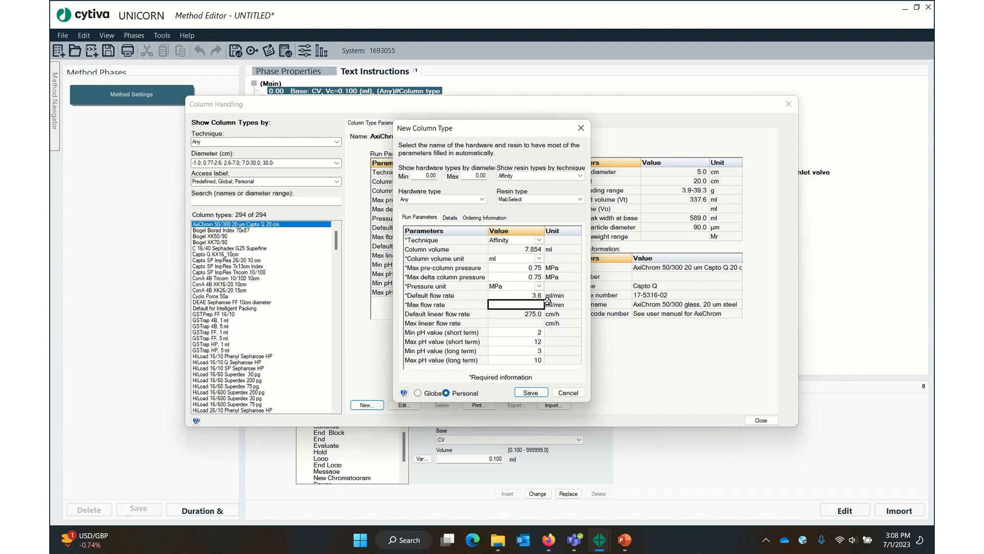
{"action": "type", "text": "4.000"}
{"action": "left_click", "coordinate": [563, 342]}
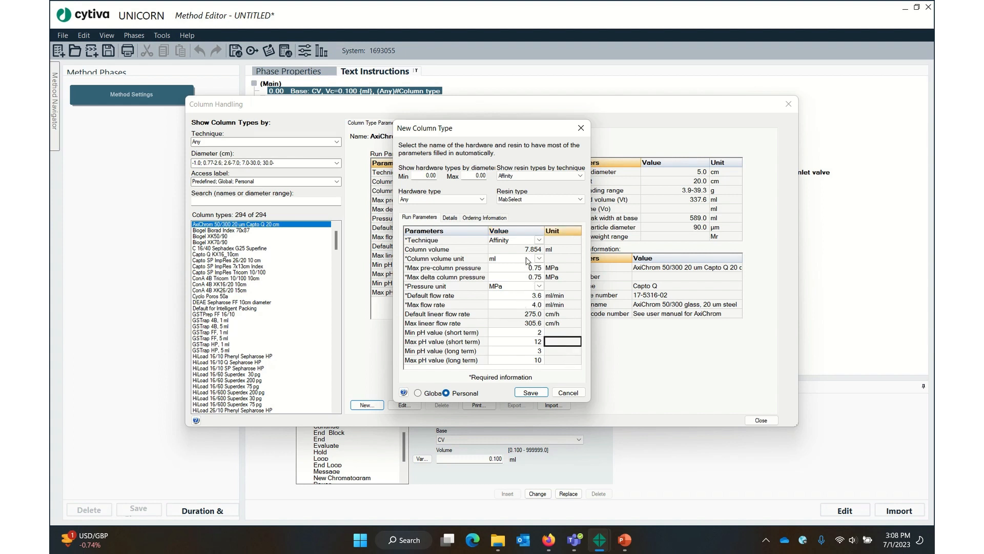
- Review the required flow and pressure parameters and the available column volume units
{"action": "left_click", "coordinate": [410, 305]}
{"action": "left_click", "coordinate": [411, 277]}
{"action": "left_click", "coordinate": [411, 268]}
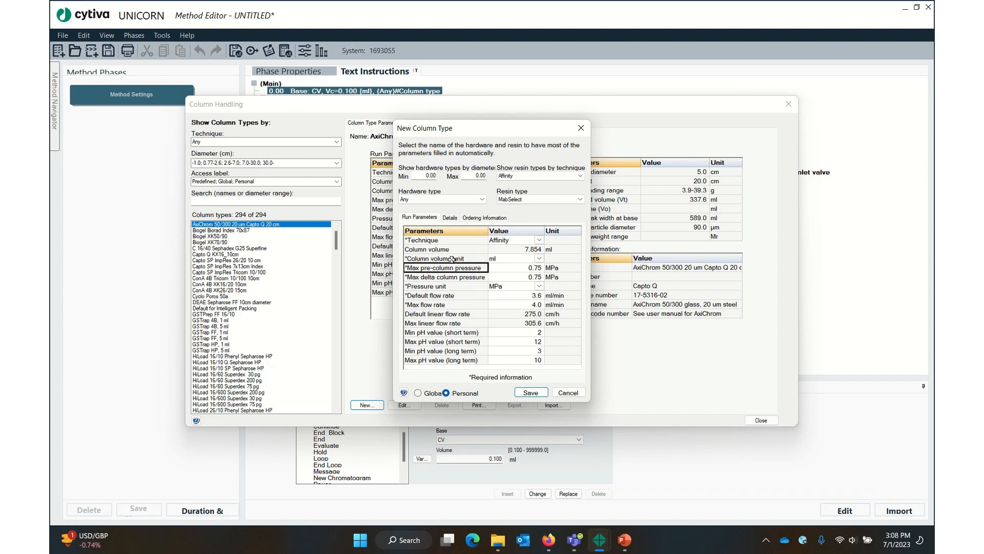
{"action": "left_click", "coordinate": [539, 259]}
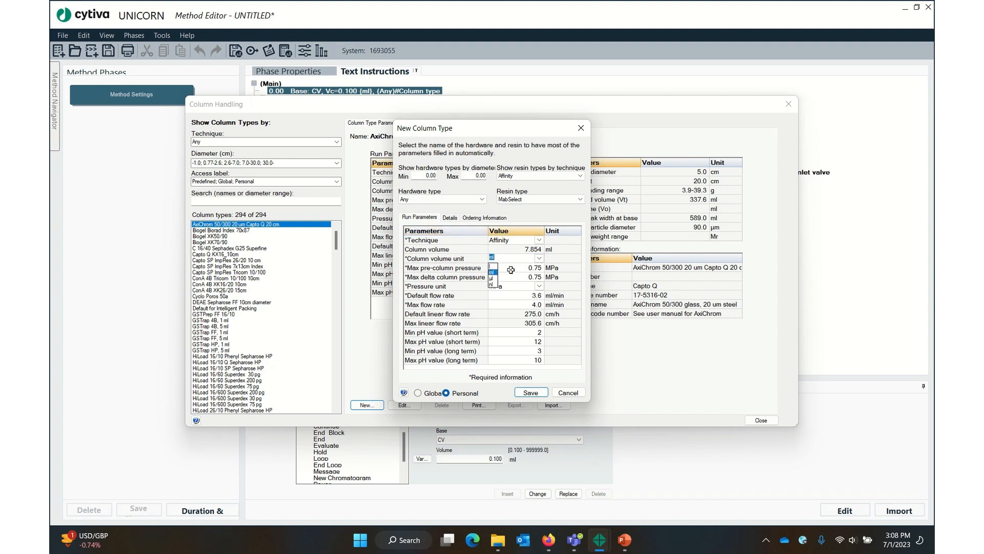
{"action": "left_click", "coordinate": [524, 262]}
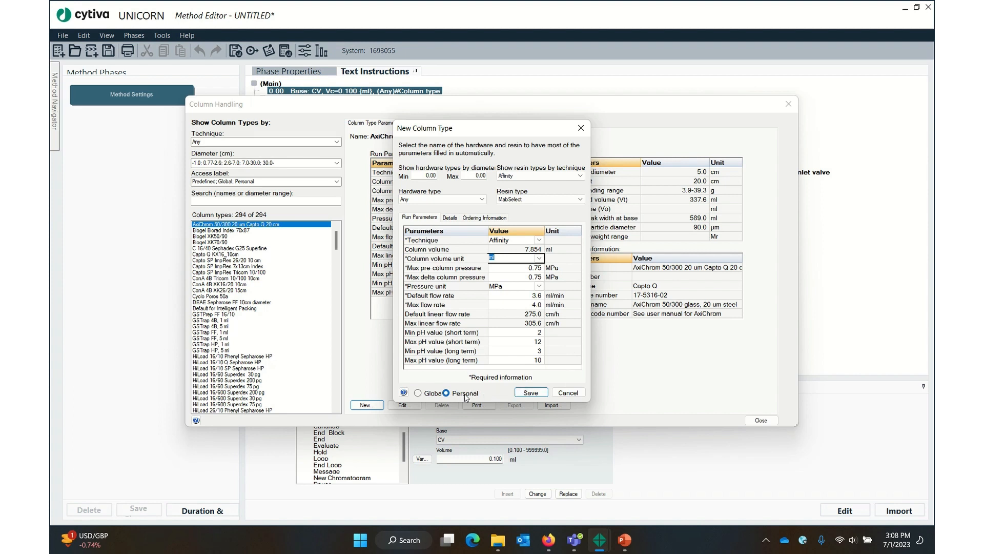
- Make the new column type Global and save it as "Mabselect tricorn column"
{"action": "left_click", "coordinate": [418, 393]}
{"action": "left_click", "coordinate": [531, 393]}
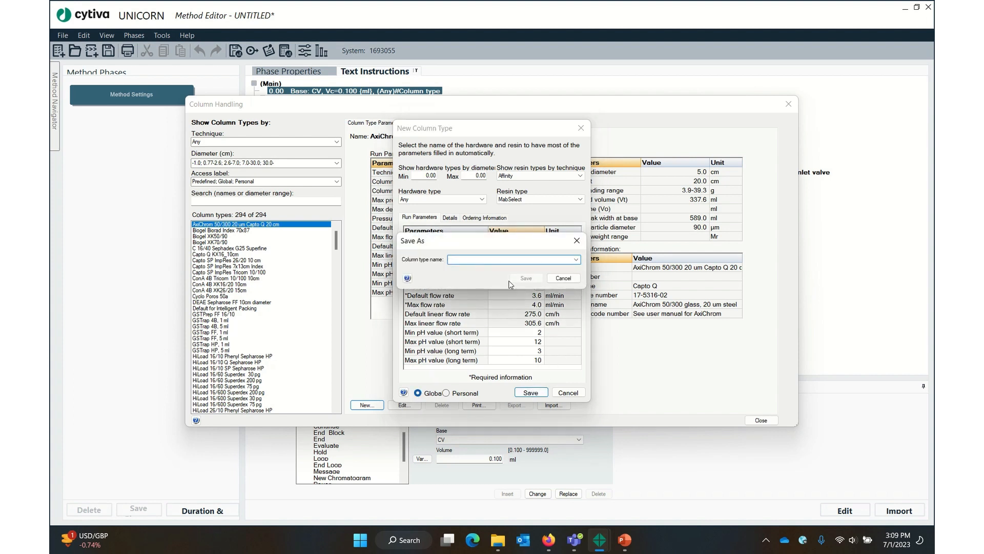
{"action": "type", "text": "Ma"}
{"action": "left_click", "coordinate": [526, 278]}
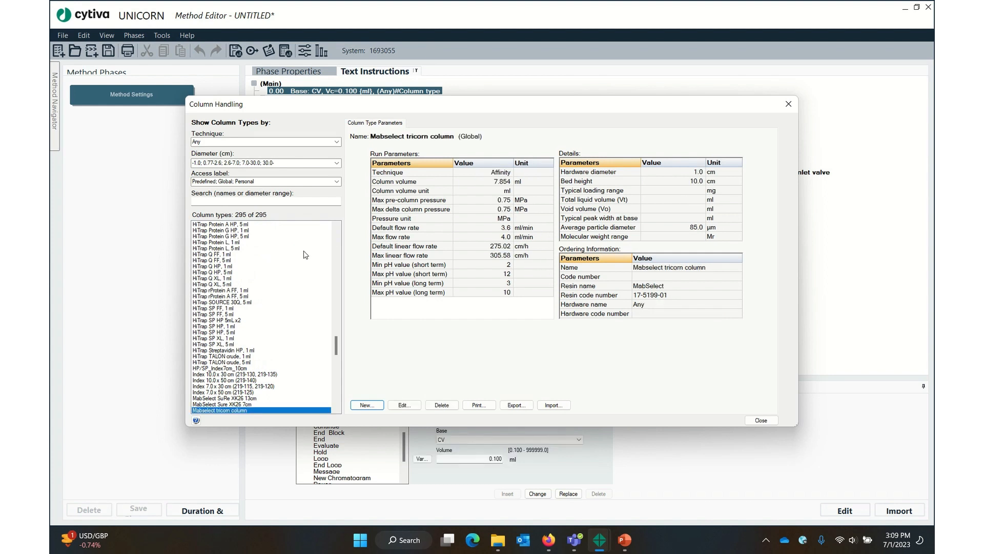
- Examine the parameters of the existing MabSelect_SuRe_Tricorn10/10 column type and close Column Handling
{"action": "scroll", "coordinate": [306, 255], "scroll_direction": "down", "scroll_amount": 2}
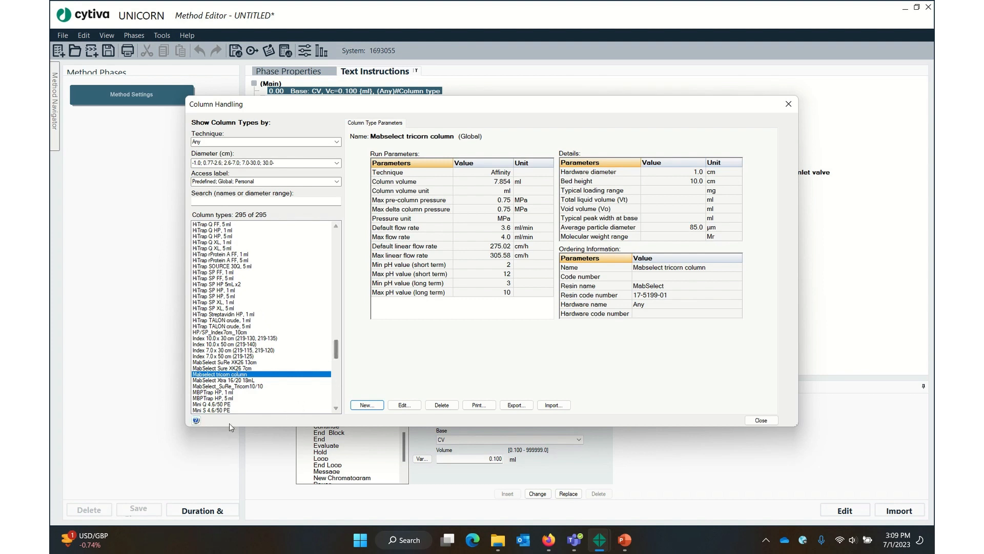
{"action": "left_click", "coordinate": [206, 386]}
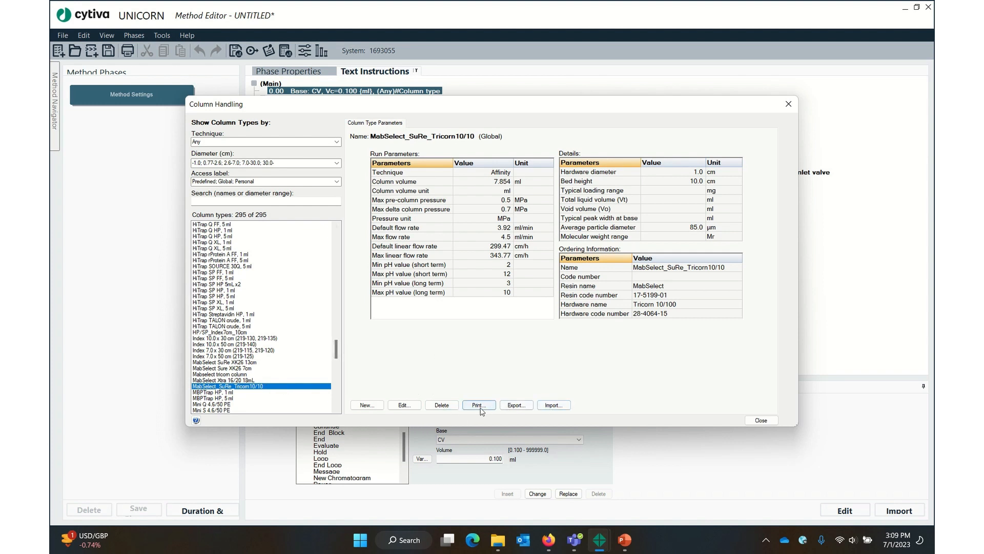
{"action": "left_click", "coordinate": [789, 103]}
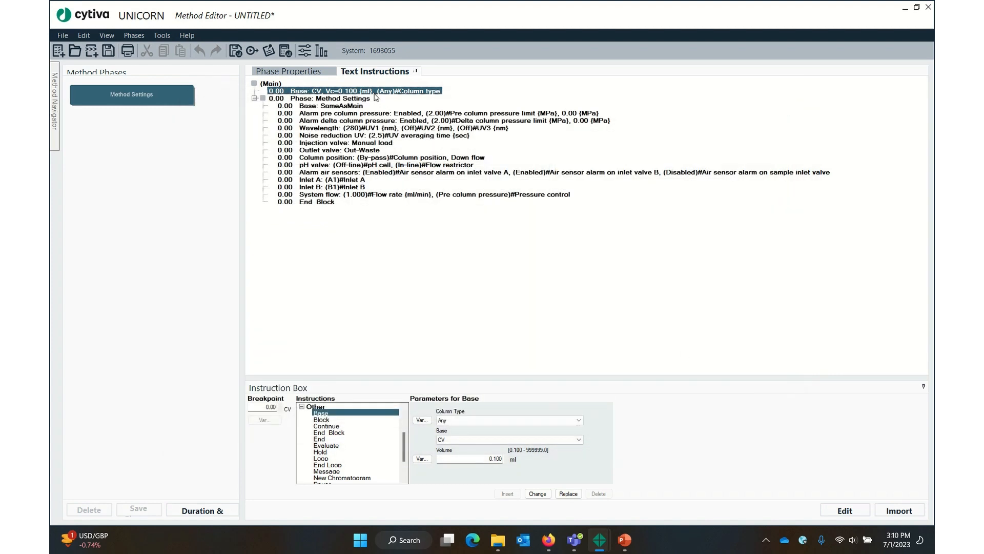
- Select Mabselect tricorn column as the column type for the method's Base instruction
{"action": "left_click", "coordinate": [483, 421]}
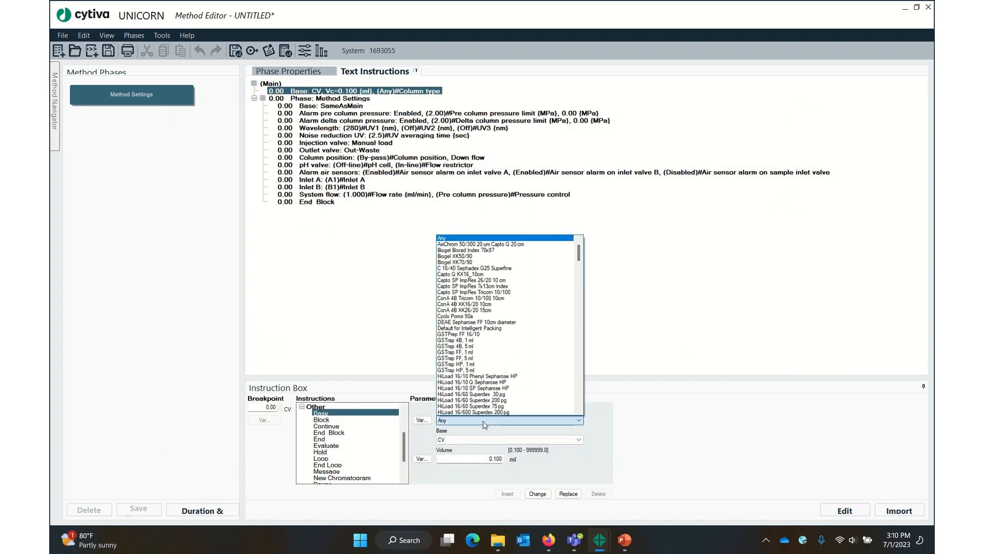
{"action": "left_click_drag", "start_coordinate": [584, 257], "coordinate": [574, 366]}
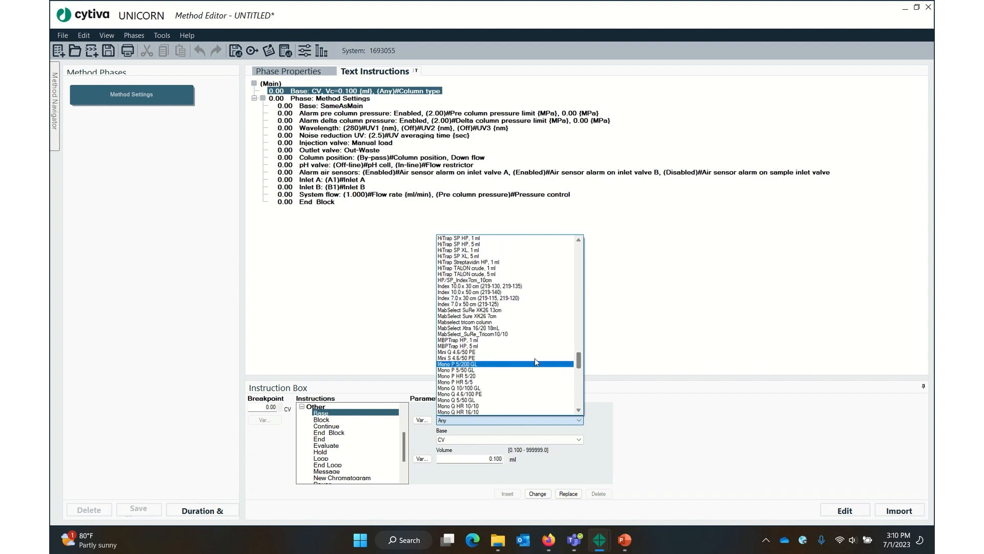
{"action": "left_click", "coordinate": [491, 320]}
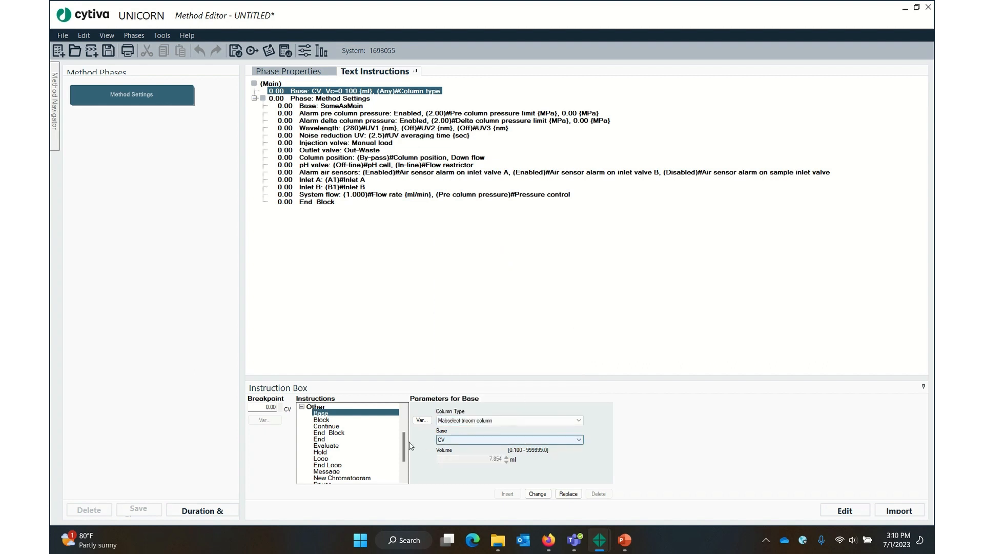